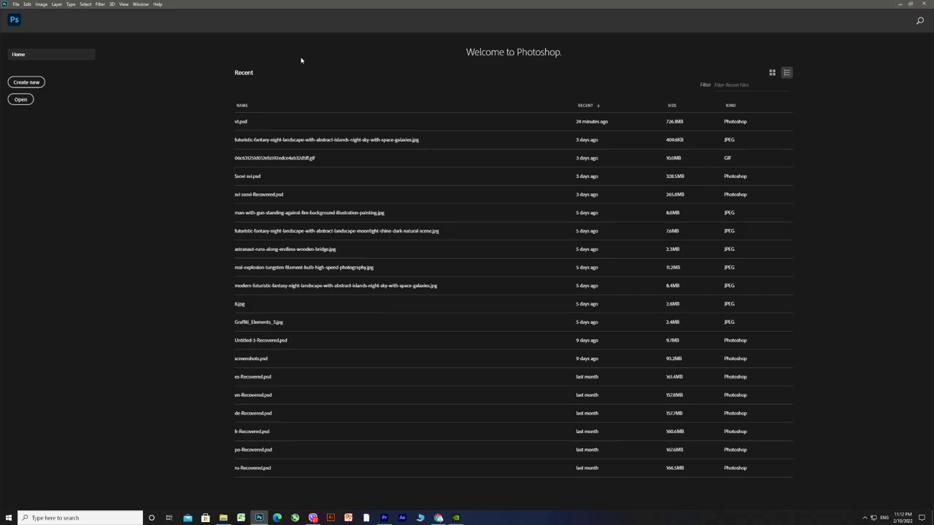
Create a 1920 × 1080 px transparent document named 'Cracked skin', then bring up the source image folder
{"action": "key", "text": "ctrl+o"}
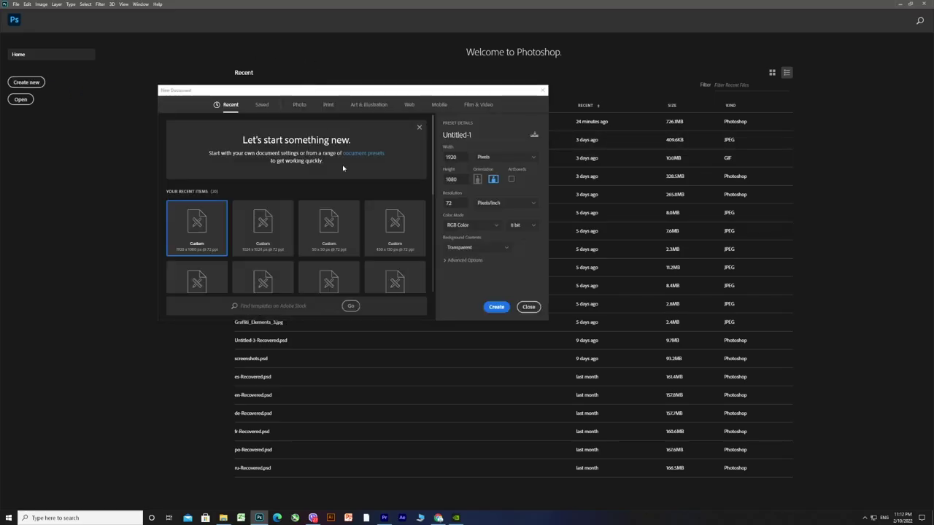
{"action": "mouse_move", "coordinate": [463, 160]}
{"action": "left_mouse_down"}
{"action": "mouse_move", "coordinate": [443, 160]}
{"action": "mouse_move", "coordinate": [442, 180]}
{"action": "left_mouse_up"}
{"action": "left_click", "coordinate": [496, 307]}
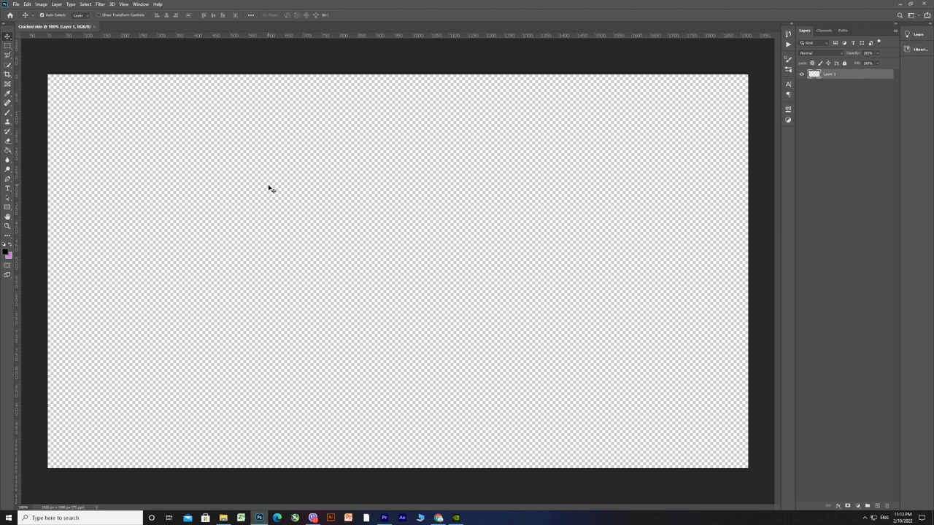
{"action": "scroll", "coordinate": [346, 306], "scroll_direction": "down", "scroll_amount": 1, "text": "alt"}
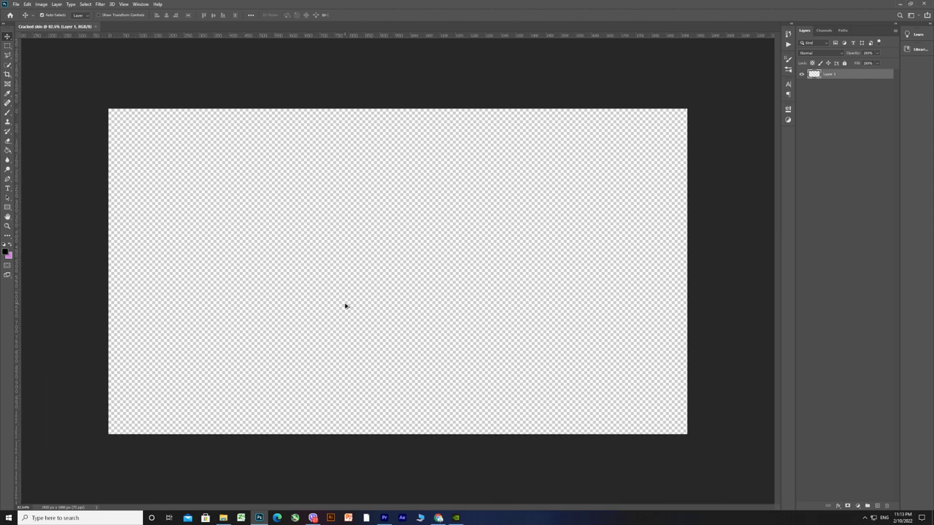
{"action": "left_click", "coordinate": [223, 518]}
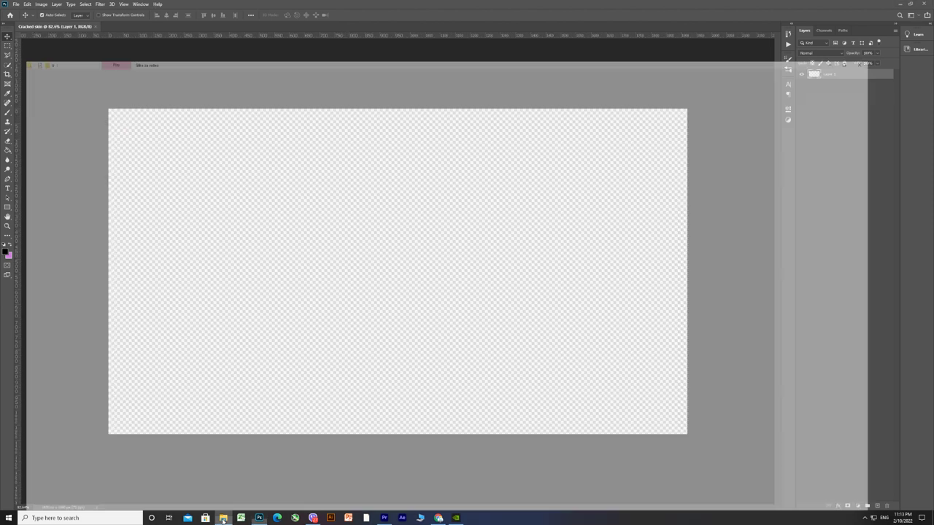
Drop the rusty peeling-paint texture onto the canvas, scaled up and centred to fill its height
{"action": "mouse_move", "coordinate": [161, 62]}
{"action": "left_mouse_down"}
{"action": "mouse_move", "coordinate": [264, 521]}
{"action": "mouse_move", "coordinate": [340, 319]}
{"action": "left_mouse_up"}
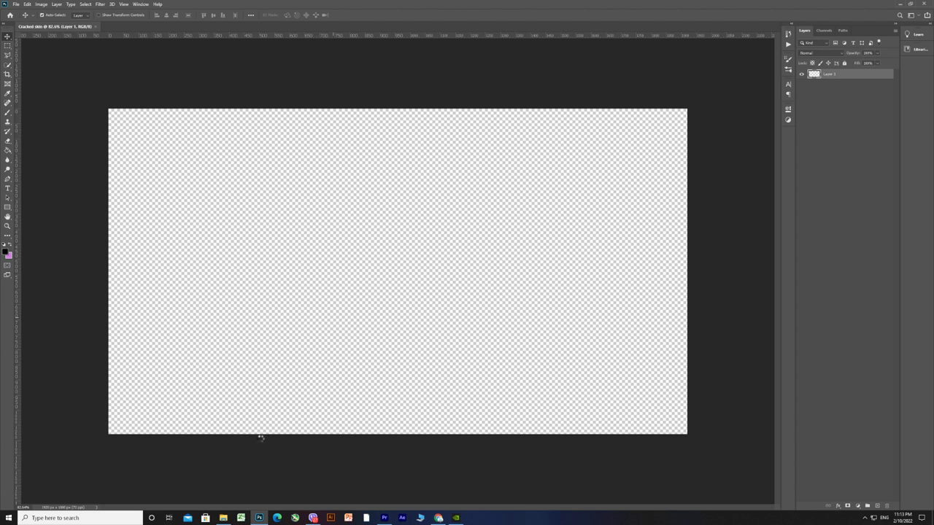
{"action": "left_click_drag", "start_coordinate": [343, 315], "coordinate": [283, 382]}
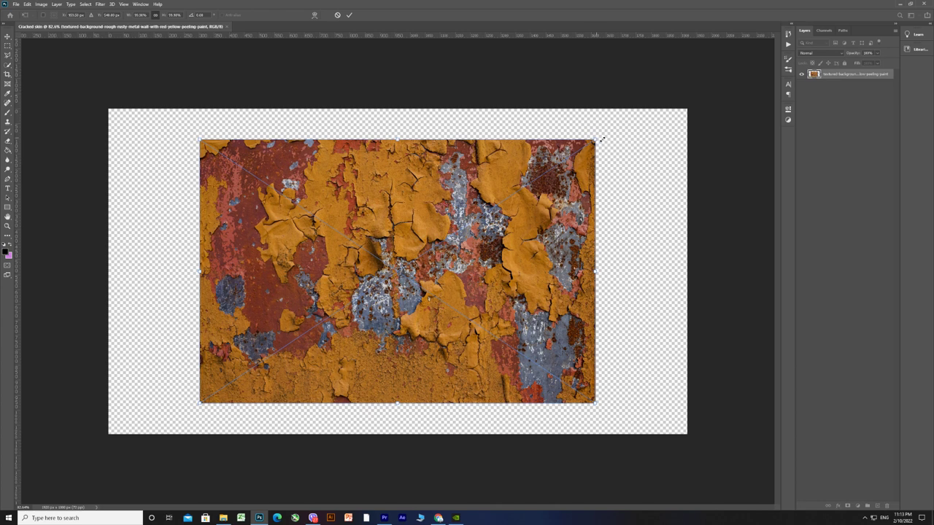
{"action": "left_click_drag", "start_coordinate": [596, 141], "coordinate": [689, 76]}
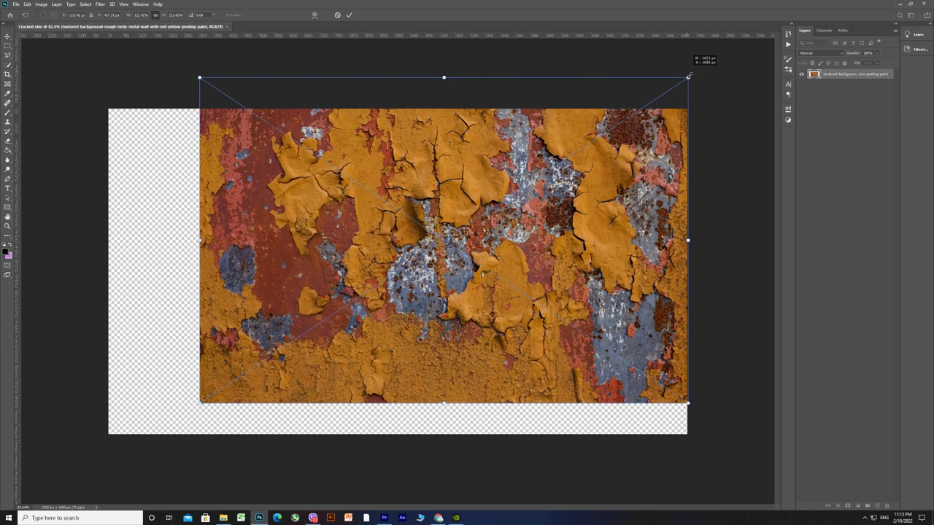
{"action": "mouse_move", "coordinate": [202, 406]}
{"action": "left_mouse_down"}
{"action": "mouse_move", "coordinate": [132, 450]}
{"action": "mouse_move", "coordinate": [215, 394]}
{"action": "left_mouse_up"}
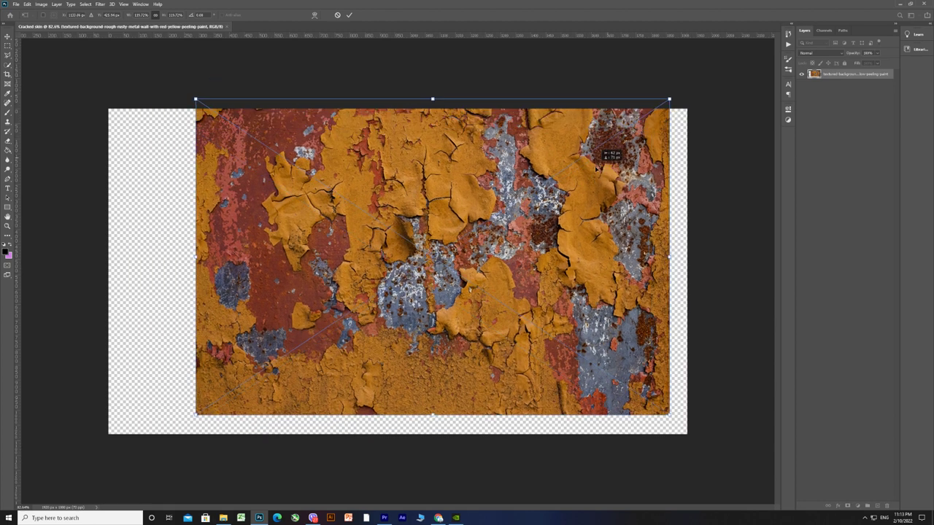
{"action": "left_click_drag", "start_coordinate": [662, 222], "coordinate": [629, 254]}
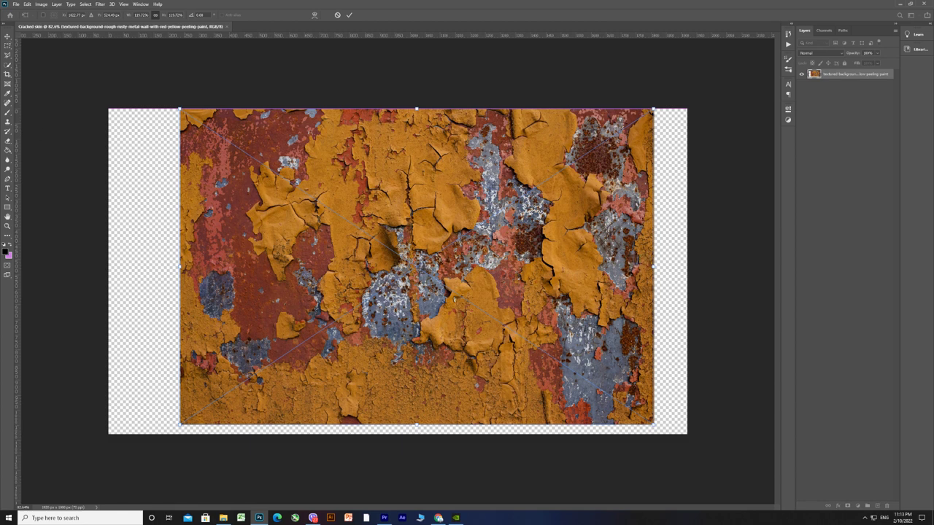
{"action": "key", "text": "Return"}
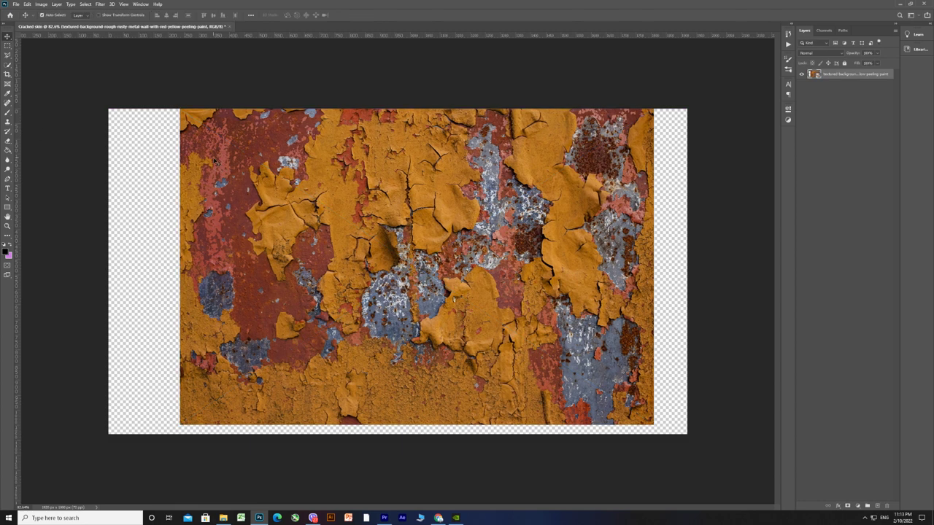
Quick-select the yellow paint flakes along the top edge of the texture
{"action": "left_click", "coordinate": [8, 65]}
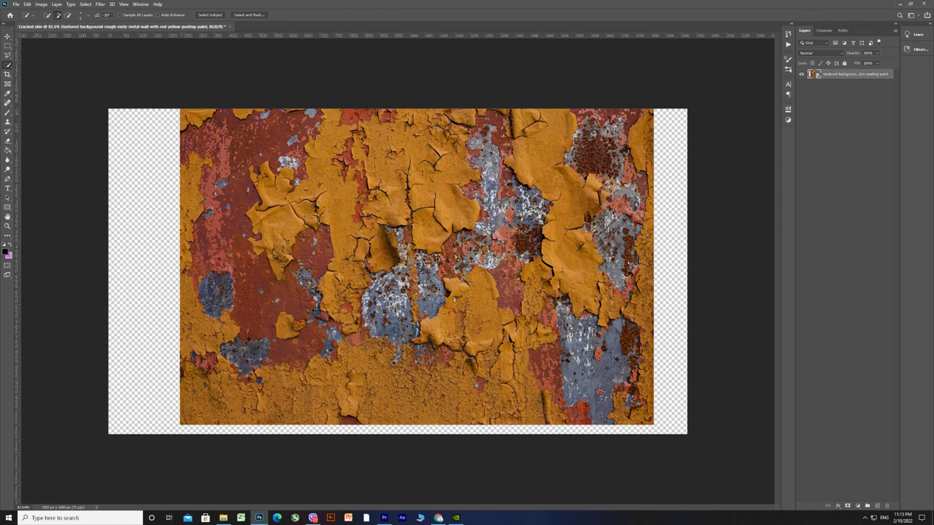
{"action": "scroll", "coordinate": [253, 153], "scroll_direction": "up", "scroll_amount": 2}
{"action": "scroll", "coordinate": [252, 153], "scroll_direction": "up", "scroll_amount": 1}
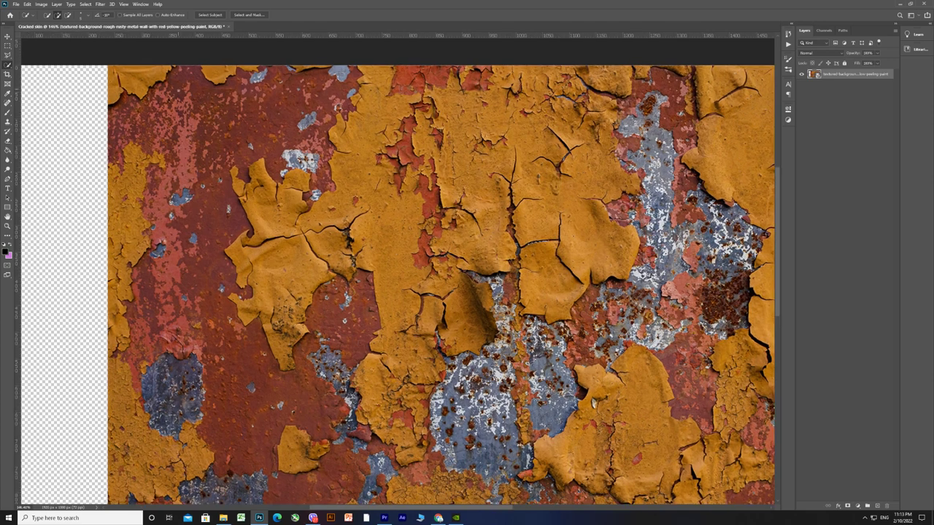
{"action": "scroll", "coordinate": [252, 153], "scroll_direction": "up", "scroll_amount": 1}
{"action": "scroll", "coordinate": [127, 80], "scroll_direction": "up", "scroll_amount": 1}
{"action": "left_click", "coordinate": [106, 93]}
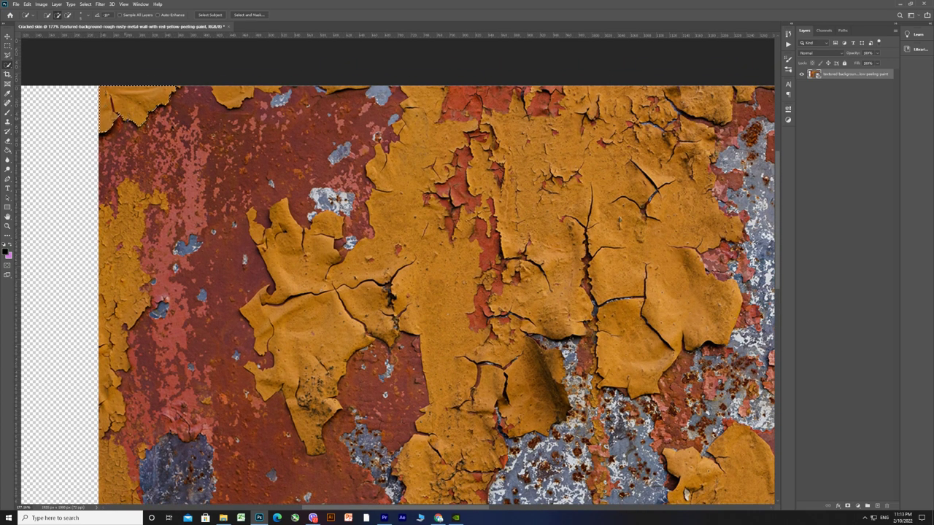
{"action": "left_click", "coordinate": [233, 99]}
{"action": "mouse_move", "coordinate": [341, 89]}
{"action": "left_mouse_down"}
{"action": "mouse_move", "coordinate": [380, 85]}
{"action": "mouse_move", "coordinate": [431, 100]}
{"action": "left_mouse_up"}
Add the central and large left yellow flakes to the selection and copy them to Layer 1
{"action": "mouse_move", "coordinate": [442, 95]}
{"action": "left_mouse_down"}
{"action": "mouse_move", "coordinate": [423, 162]}
{"action": "mouse_move", "coordinate": [420, 229]}
{"action": "left_mouse_up"}
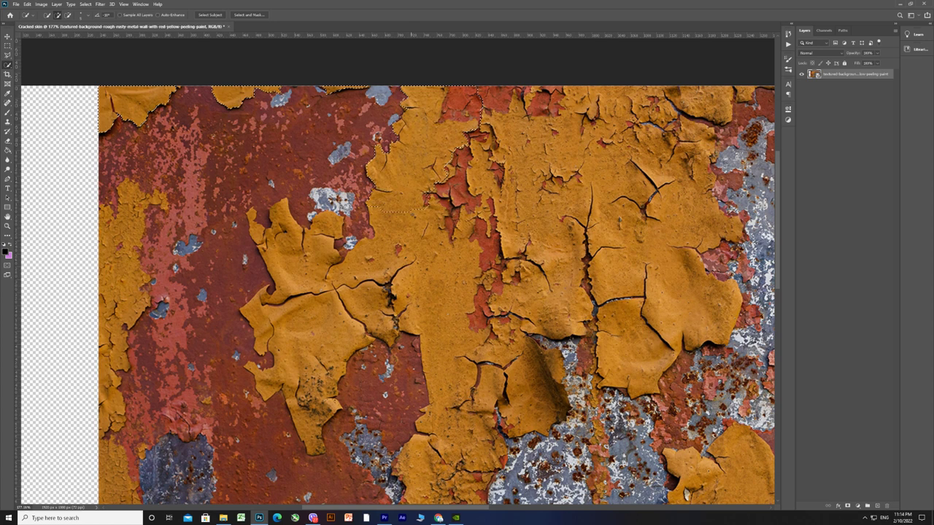
{"action": "left_click_drag", "start_coordinate": [443, 265], "coordinate": [429, 294]}
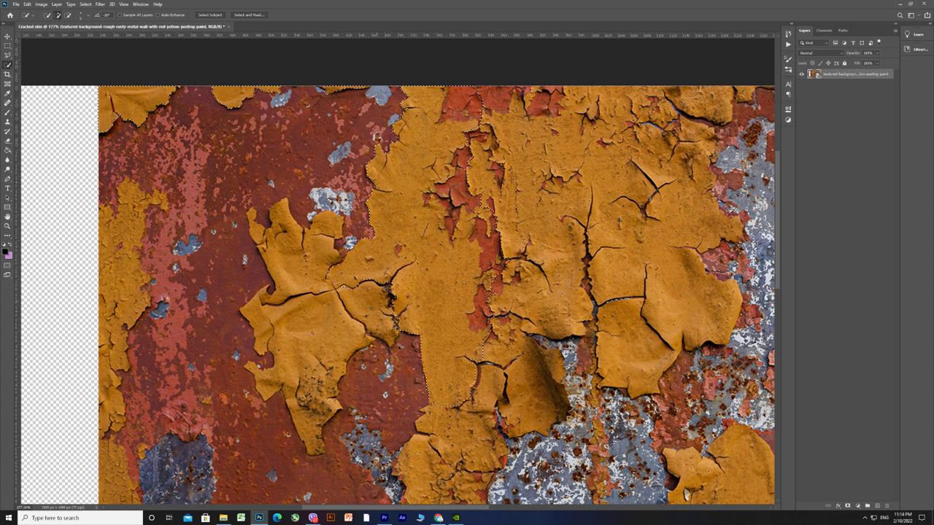
{"action": "left_click_drag", "start_coordinate": [392, 341], "coordinate": [330, 310]}
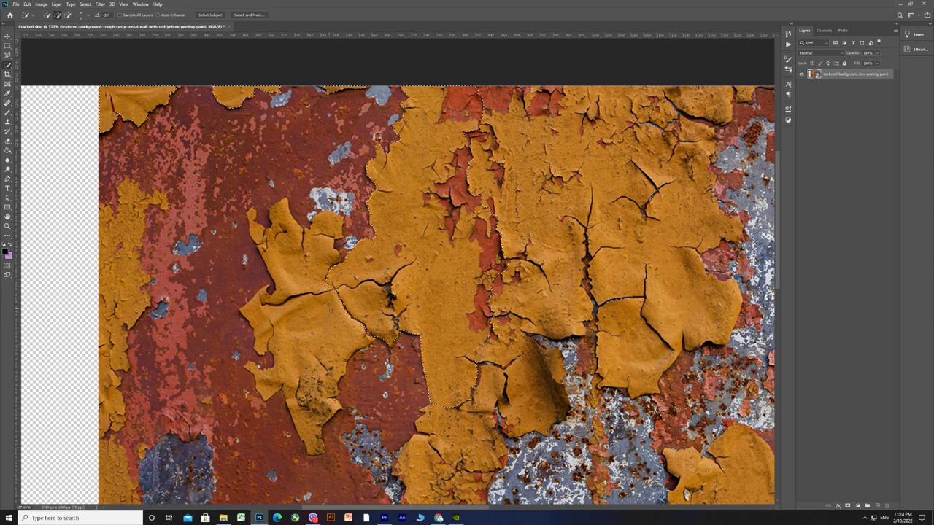
{"action": "left_click_drag", "start_coordinate": [331, 310], "coordinate": [256, 235]}
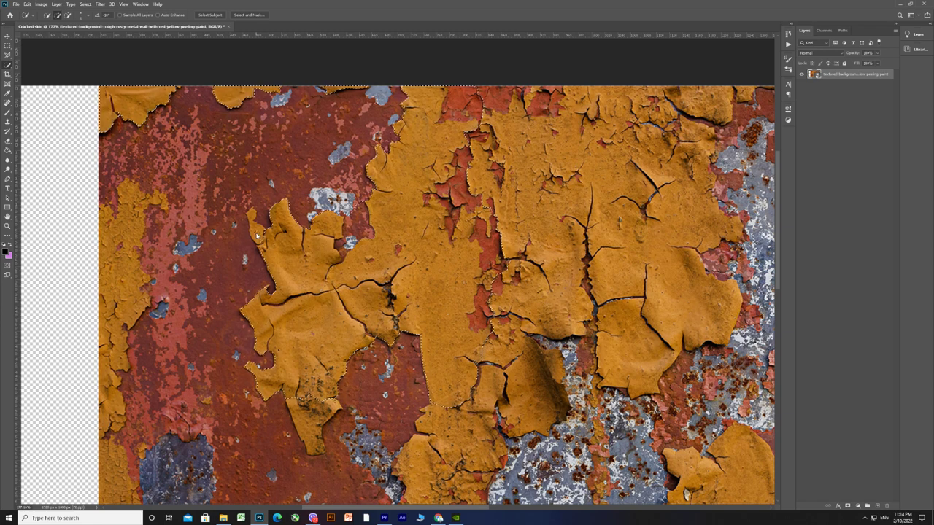
{"action": "left_click_drag", "start_coordinate": [292, 394], "coordinate": [308, 417]}
{"action": "key", "text": "ctrl+0"}
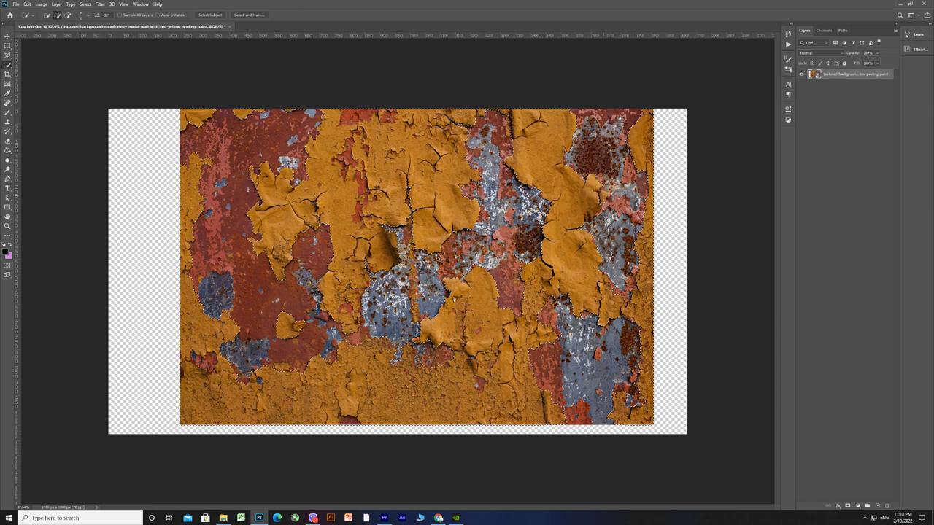
{"action": "key", "text": "alt"}
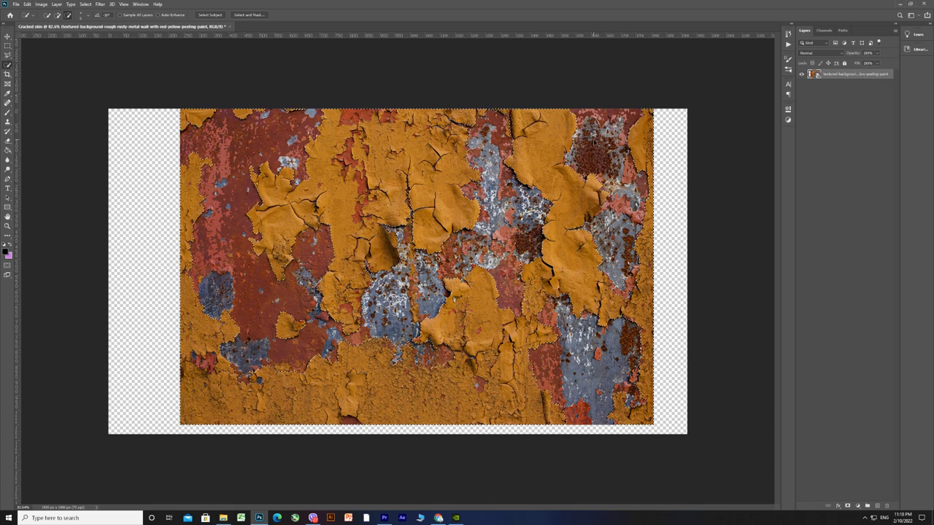
{"action": "key", "text": "ctrl+j"}
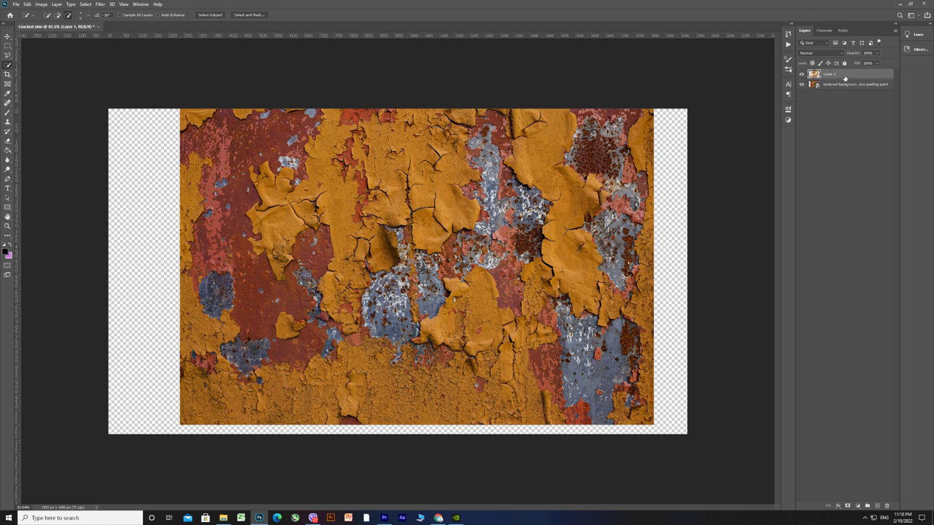
Duplicate Layer 1 as Layer 1 copy, hide the copy, and select all three layers
{"action": "right_click", "coordinate": [845, 78]}
{"action": "left_click", "coordinate": [861, 110]}
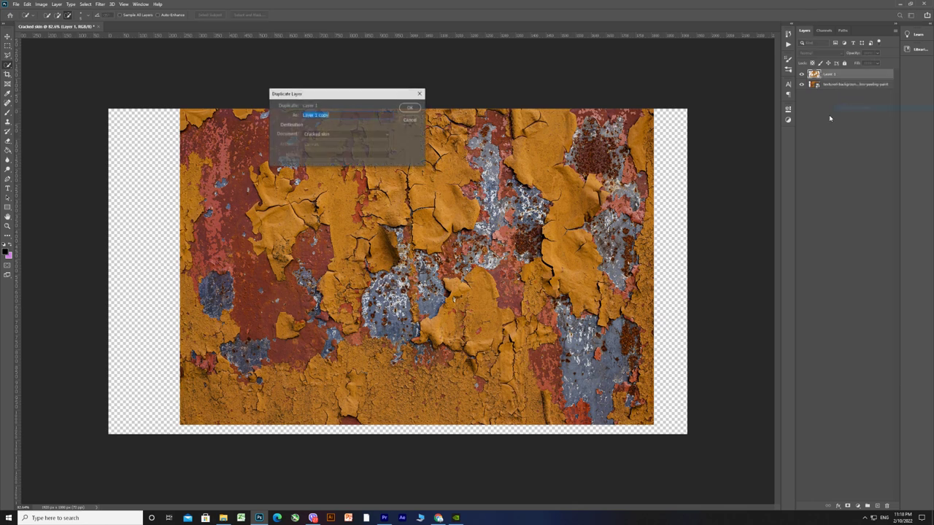
{"action": "left_click", "coordinate": [410, 107]}
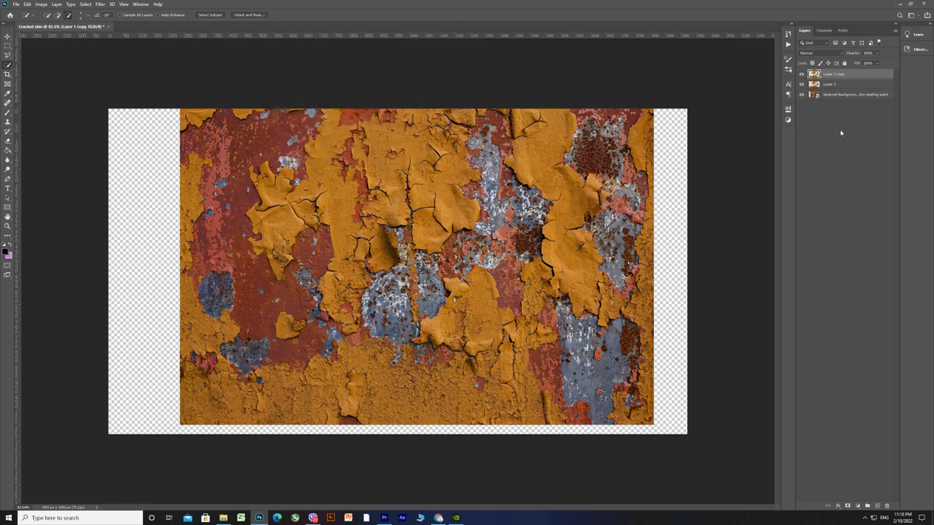
{"action": "left_click", "coordinate": [802, 76]}
{"action": "left_click", "coordinate": [830, 86]}
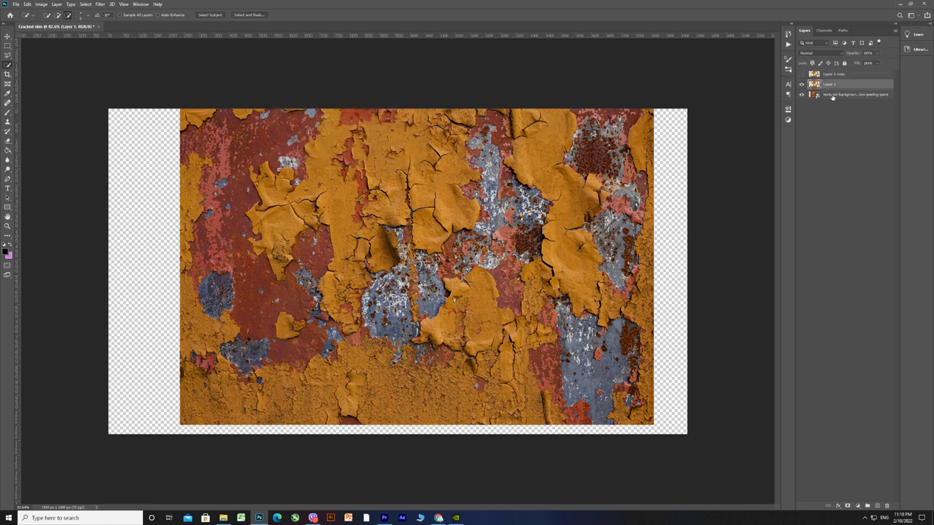
{"action": "left_click", "coordinate": [833, 96]}
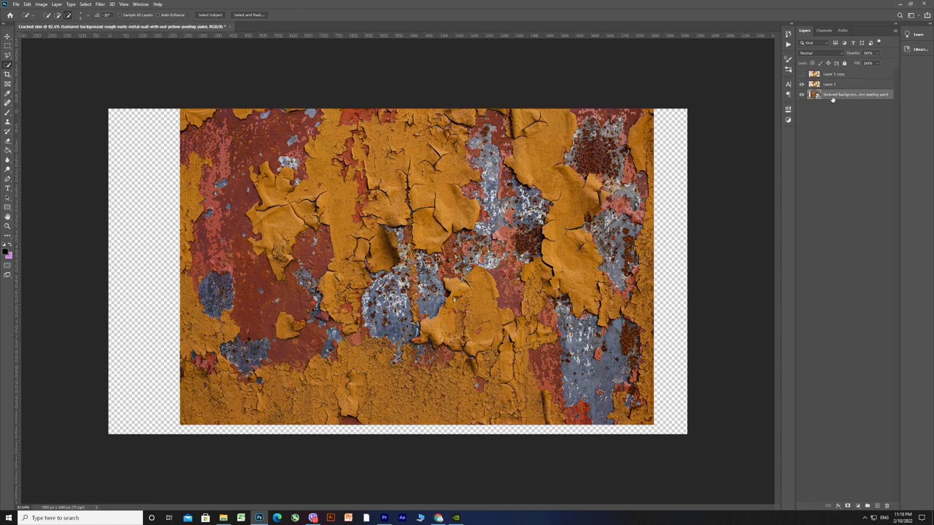
{"action": "left_click", "coordinate": [836, 75], "text": "shift"}
Scale the selected texture and flake layers beyond the canvas edges and reposition them
{"action": "key", "text": "ctrl+t"}
{"action": "left_click_drag", "start_coordinate": [656, 110], "coordinate": [766, 40]}
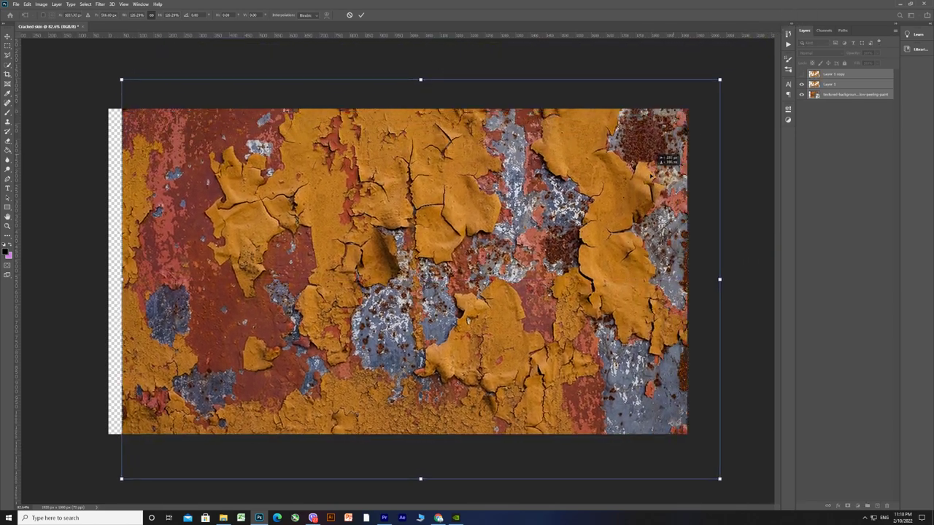
{"action": "left_click_drag", "start_coordinate": [707, 122], "coordinate": [668, 171]}
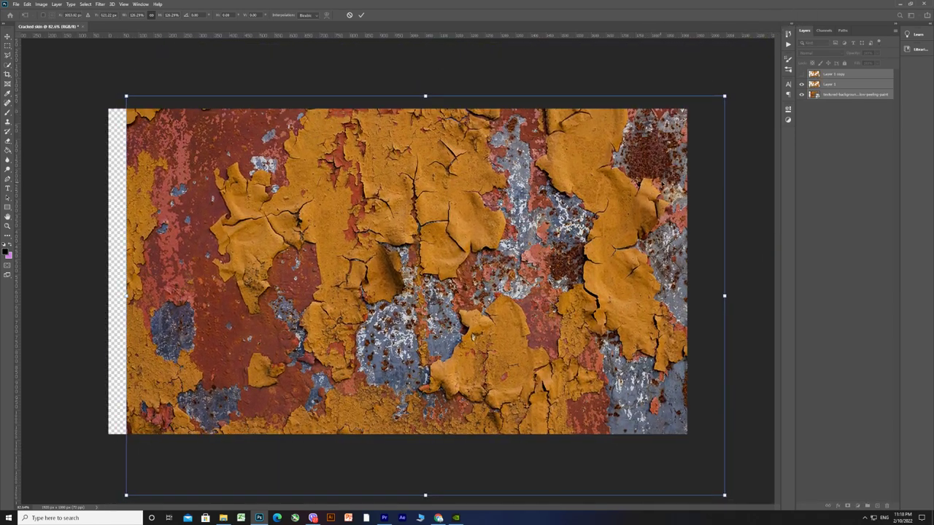
{"action": "left_click_drag", "start_coordinate": [726, 95], "coordinate": [810, 36]}
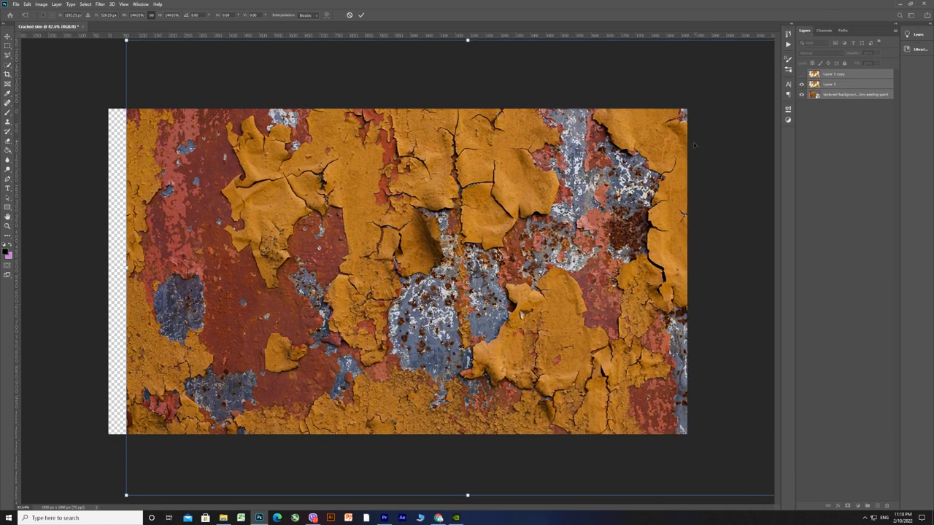
{"action": "mouse_move", "coordinate": [629, 175]}
{"action": "left_mouse_down"}
{"action": "mouse_move", "coordinate": [640, 165]}
{"action": "mouse_move", "coordinate": [645, 185]}
{"action": "left_mouse_up"}
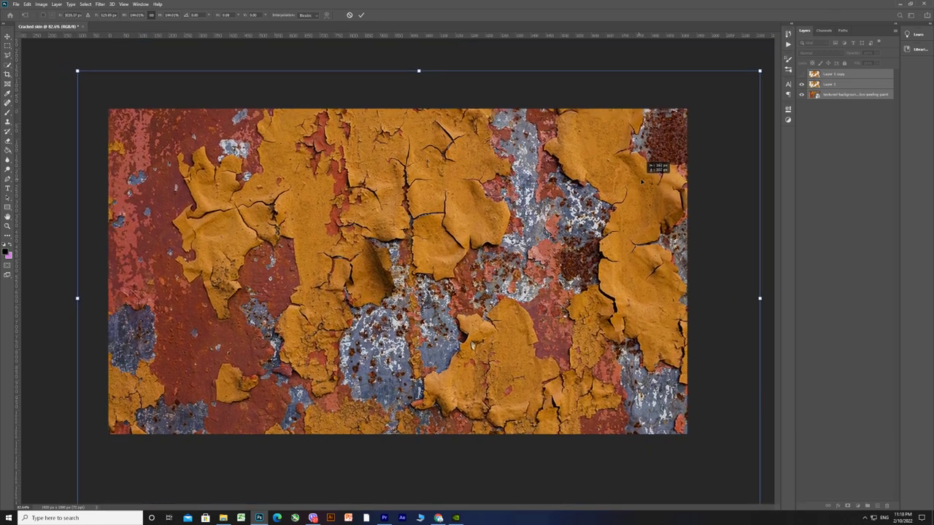
{"action": "left_click_drag", "start_coordinate": [645, 185], "coordinate": [655, 182]}
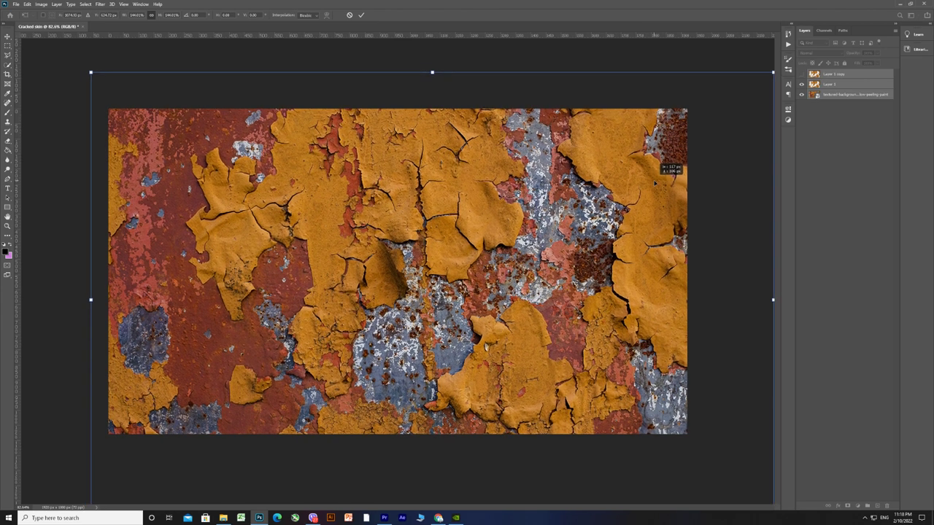
{"action": "key", "text": "Return"}
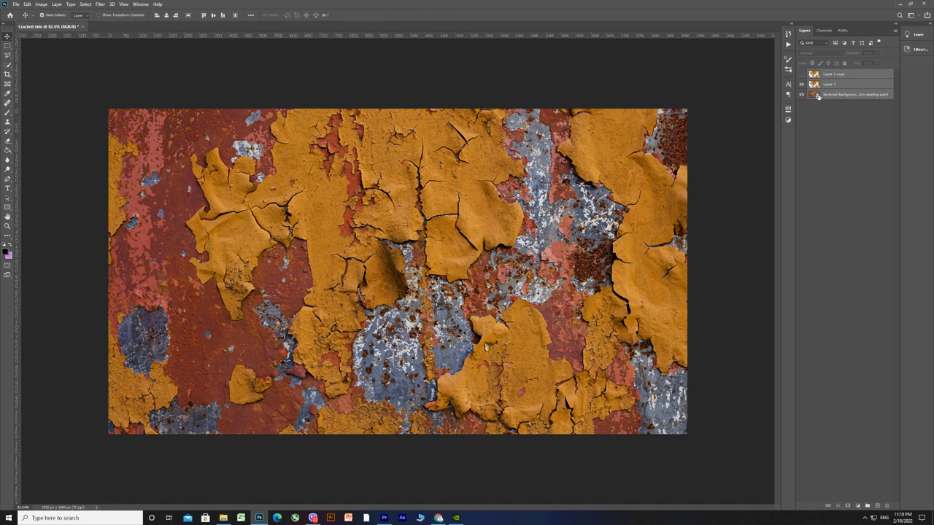
With the textured background layer selected, drag the pink-wall portrait photo onto the canvas
{"action": "left_click", "coordinate": [837, 87]}
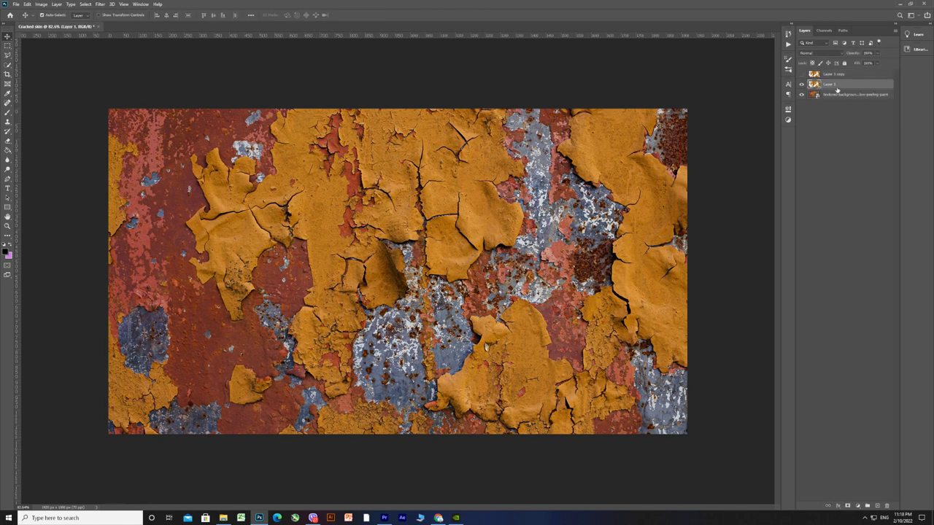
{"action": "left_click", "coordinate": [829, 96]}
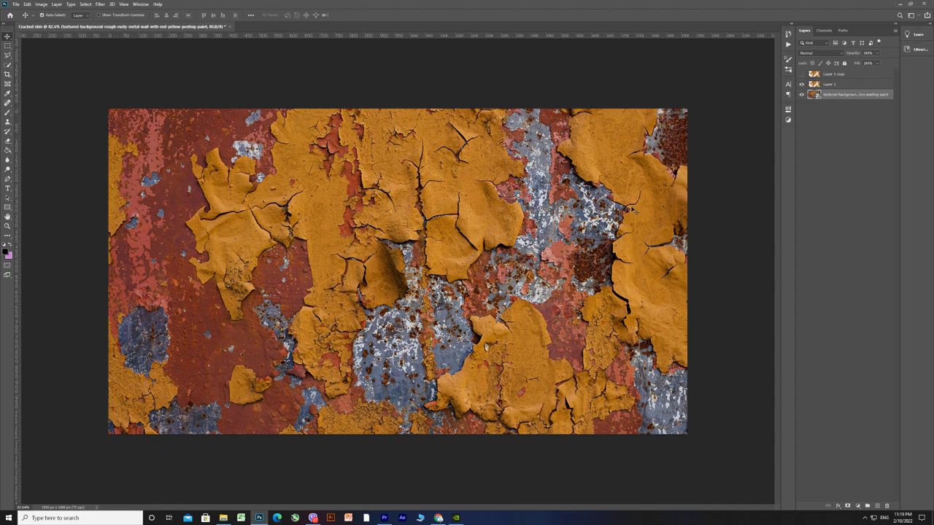
{"action": "left_click", "coordinate": [224, 518]}
{"action": "left_click_drag", "start_coordinate": [122, 62], "coordinate": [261, 517]}
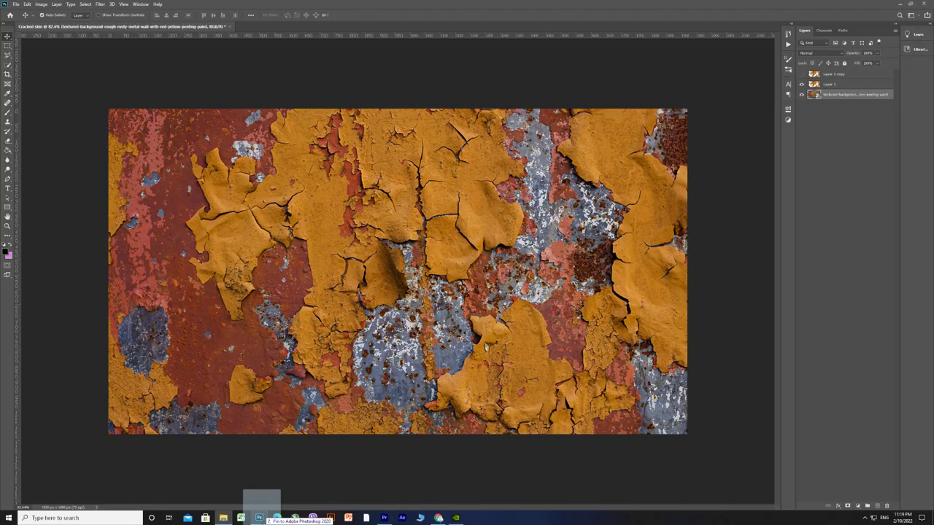
{"action": "left_click_drag", "start_coordinate": [262, 517], "coordinate": [357, 343]}
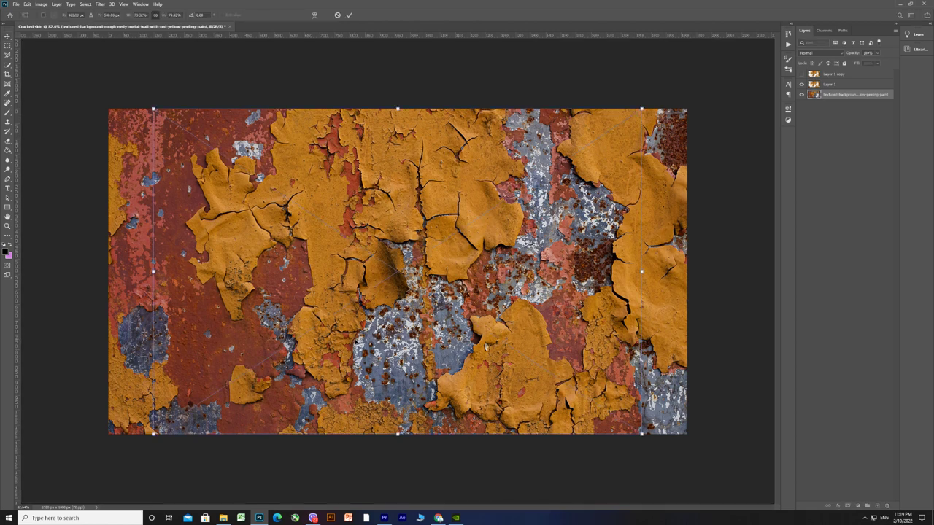
Enlarge the placed portrait and flip it horizontally
{"action": "left_click_drag", "start_coordinate": [643, 109], "coordinate": [818, 16]}
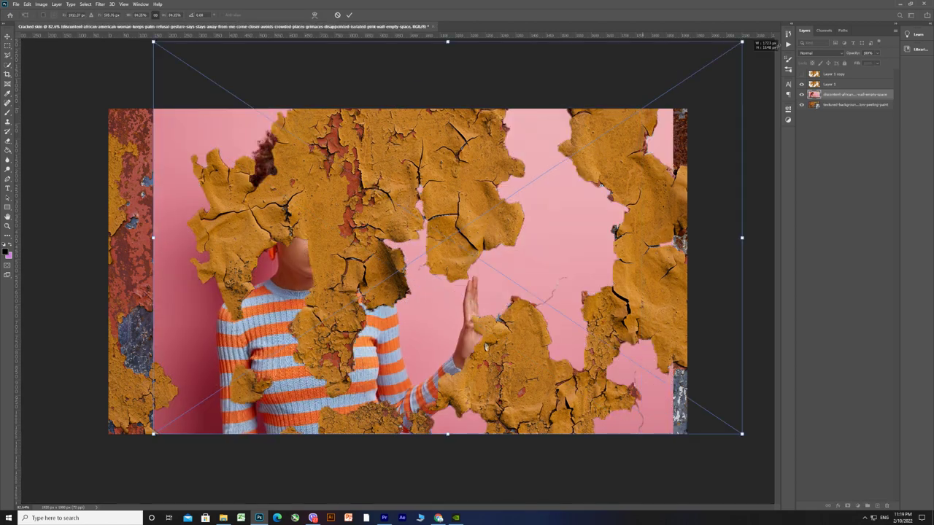
{"action": "scroll", "coordinate": [398, 271], "scroll_direction": "down", "scroll_amount": 3}
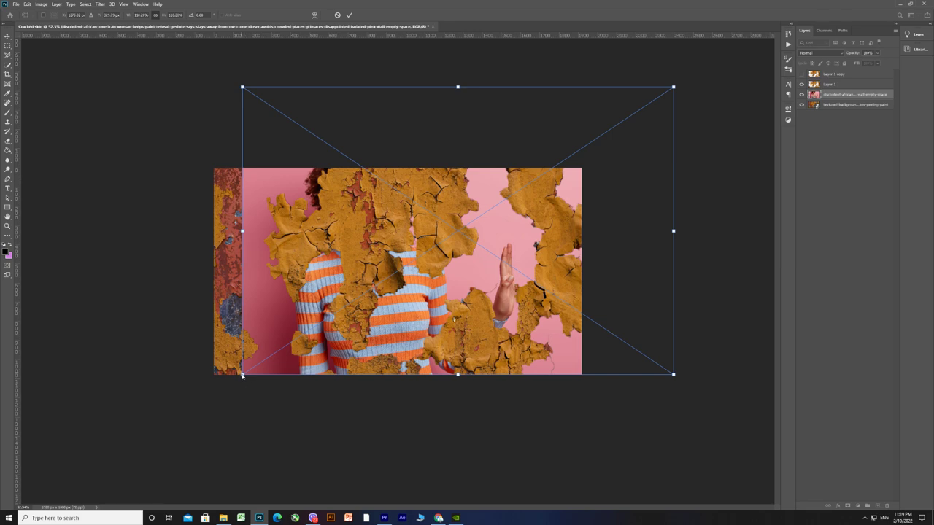
{"action": "left_click_drag", "start_coordinate": [242, 375], "coordinate": [9, 517]}
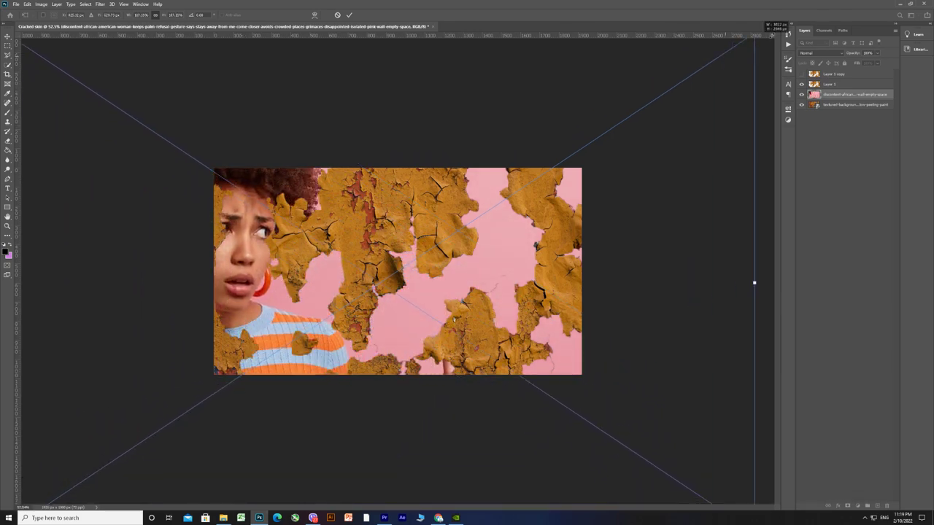
{"action": "left_click_drag", "start_coordinate": [674, 88], "coordinate": [769, 50]}
{"action": "right_click", "coordinate": [483, 214]}
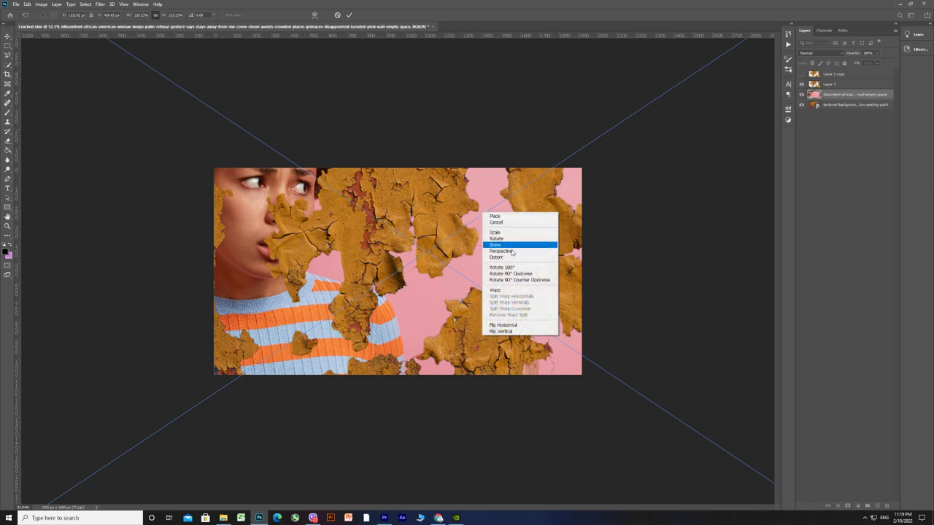
{"action": "left_click", "coordinate": [528, 328]}
Centre the woman's face, tilt the portrait counter-clockwise, enlarge it greatly, and commit
{"action": "left_click_drag", "start_coordinate": [525, 270], "coordinate": [420, 299]}
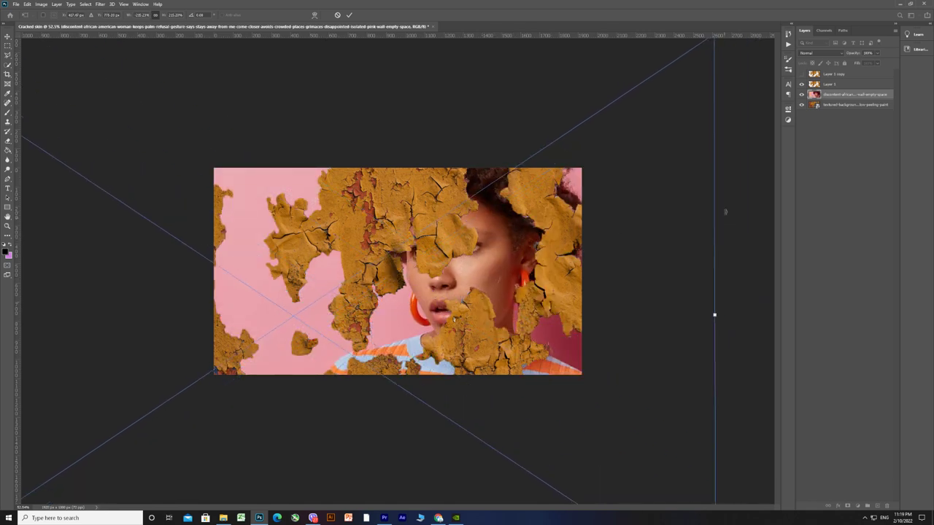
{"action": "left_click_drag", "start_coordinate": [728, 221], "coordinate": [699, 152]}
{"action": "key", "text": "ctrl+minus"}
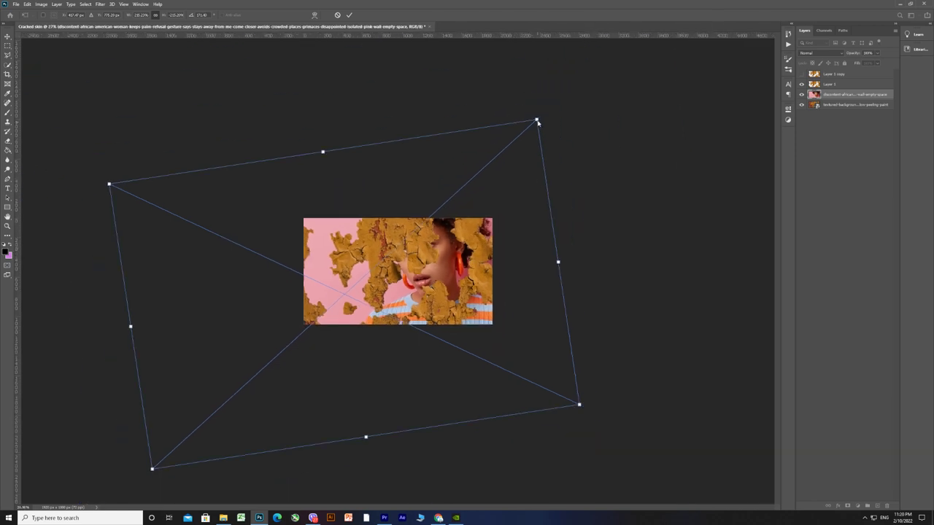
{"action": "mouse_move", "coordinate": [536, 121]}
{"action": "left_mouse_down"}
{"action": "mouse_move", "coordinate": [601, 151]}
{"action": "mouse_move", "coordinate": [487, 237]}
{"action": "left_mouse_up"}
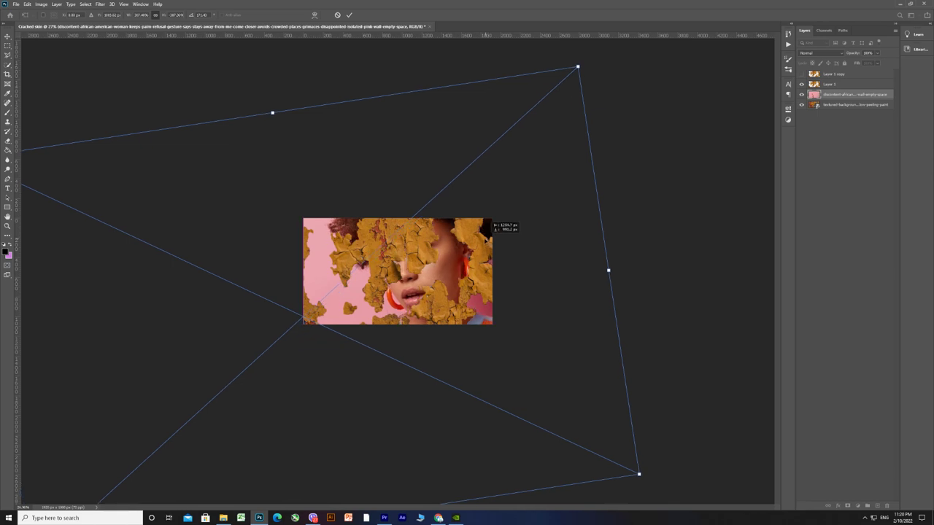
{"action": "mouse_move", "coordinate": [487, 237]}
{"action": "left_mouse_down"}
{"action": "mouse_move", "coordinate": [834, 4]}
{"action": "mouse_move", "coordinate": [551, 244]}
{"action": "left_mouse_up"}
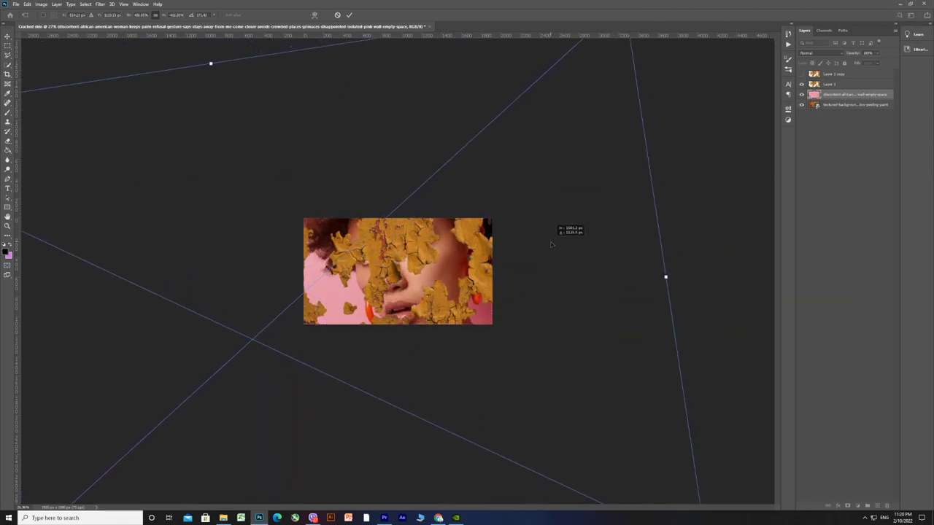
{"action": "mouse_move", "coordinate": [688, 158]}
{"action": "left_mouse_down"}
{"action": "mouse_move", "coordinate": [635, 149]}
{"action": "mouse_move", "coordinate": [601, 214]}
{"action": "left_mouse_up"}
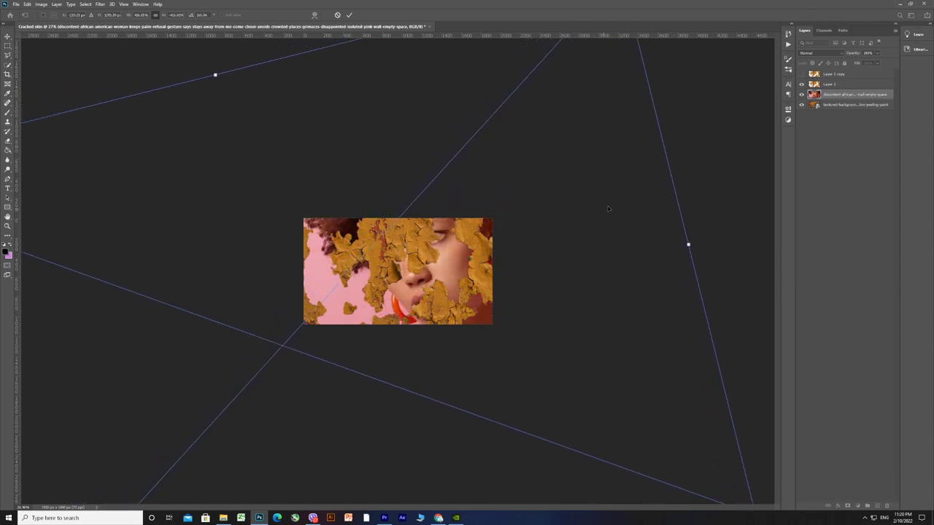
{"action": "left_click_drag", "start_coordinate": [720, 150], "coordinate": [667, 119]}
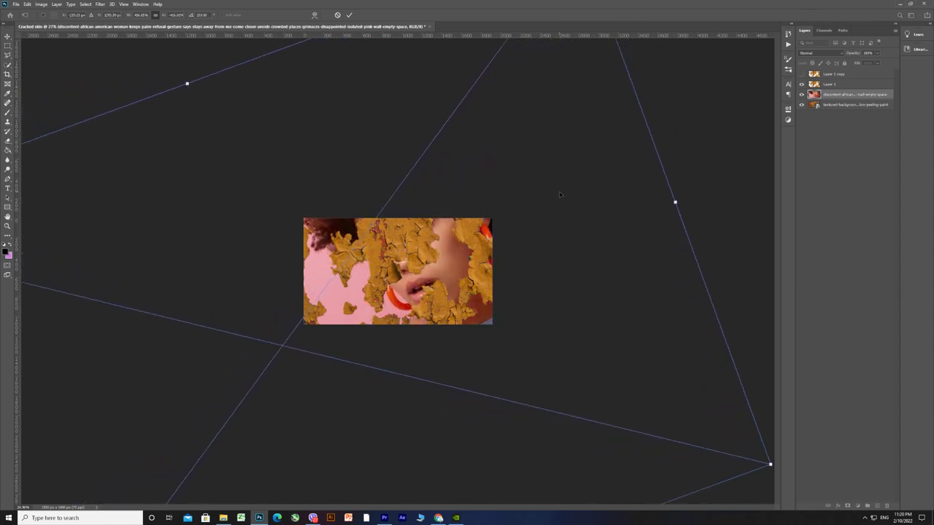
{"action": "left_click_drag", "start_coordinate": [559, 194], "coordinate": [564, 210]}
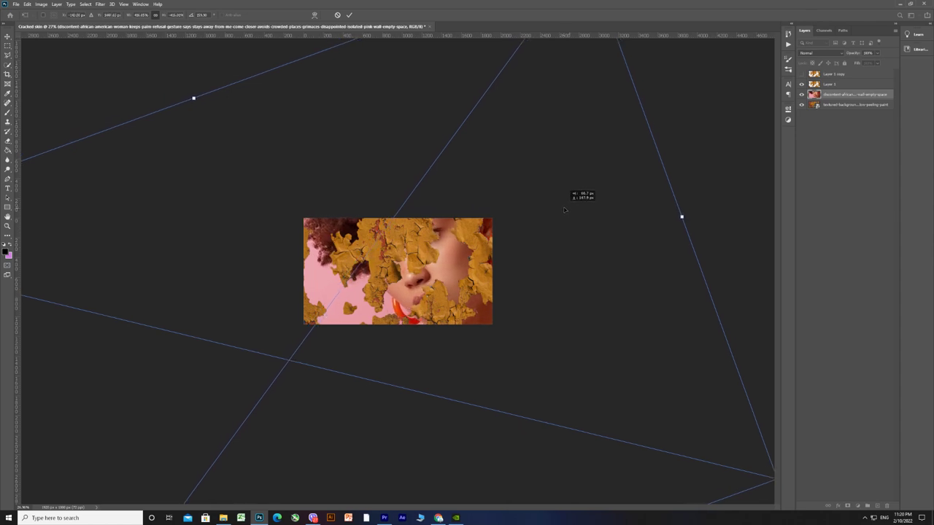
{"action": "left_click_drag", "start_coordinate": [564, 211], "coordinate": [566, 210]}
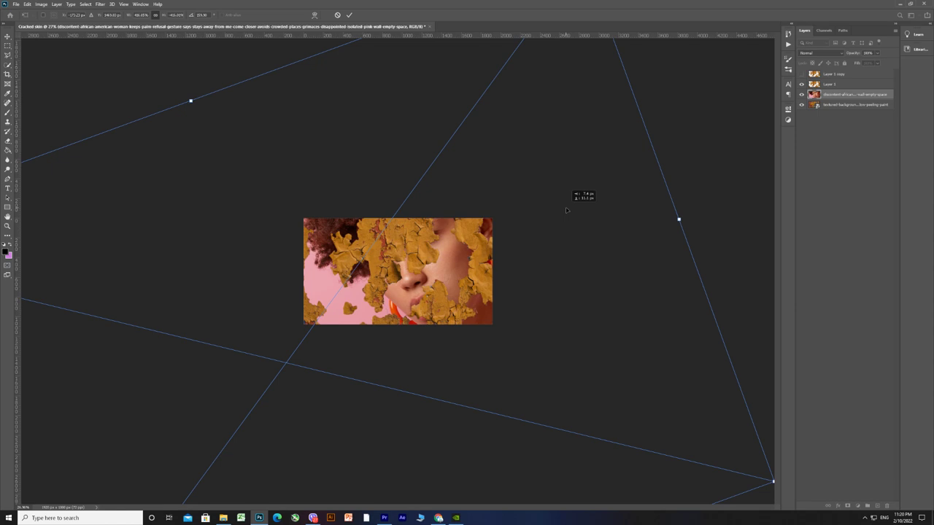
{"action": "left_click_drag", "start_coordinate": [565, 210], "coordinate": [564, 209]}
{"action": "key", "text": "Return"}
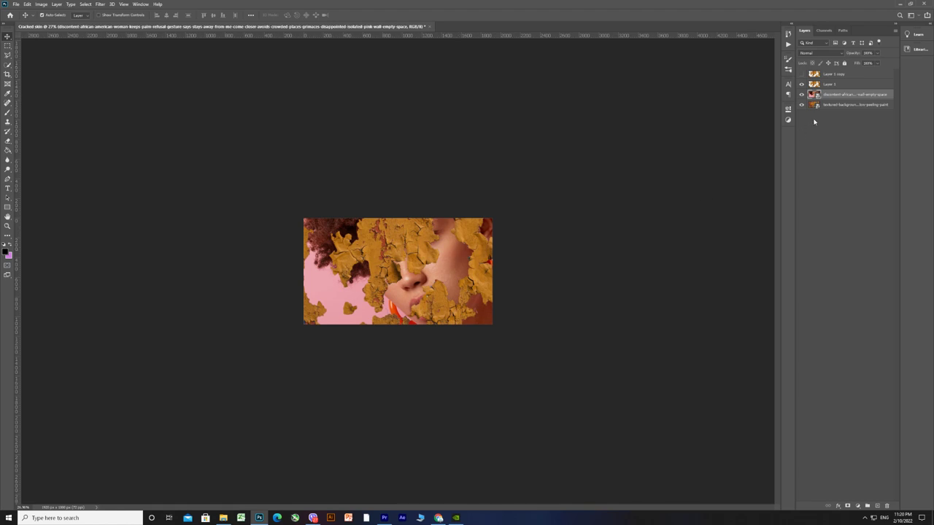
Duplicate the portrait layer, hide the paint layers above it, and select the colour portrait
{"action": "right_click", "coordinate": [850, 99]}
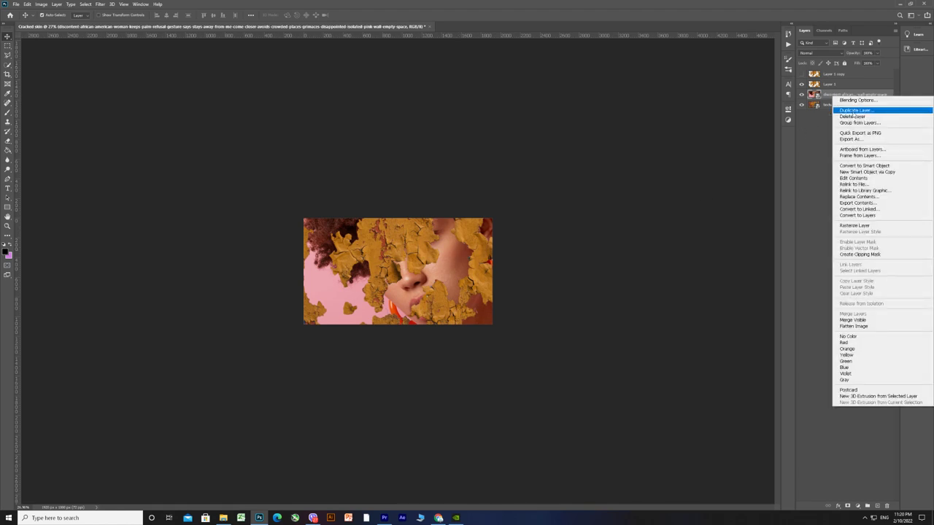
{"action": "left_click", "coordinate": [854, 111]}
{"action": "left_click", "coordinate": [408, 109]}
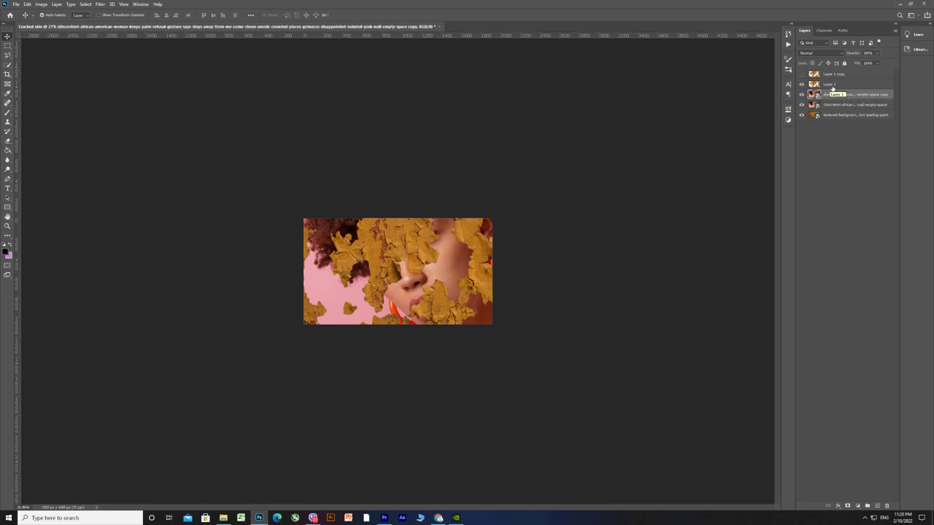
{"action": "left_click", "coordinate": [832, 85]}
{"action": "left_click", "coordinate": [833, 106]}
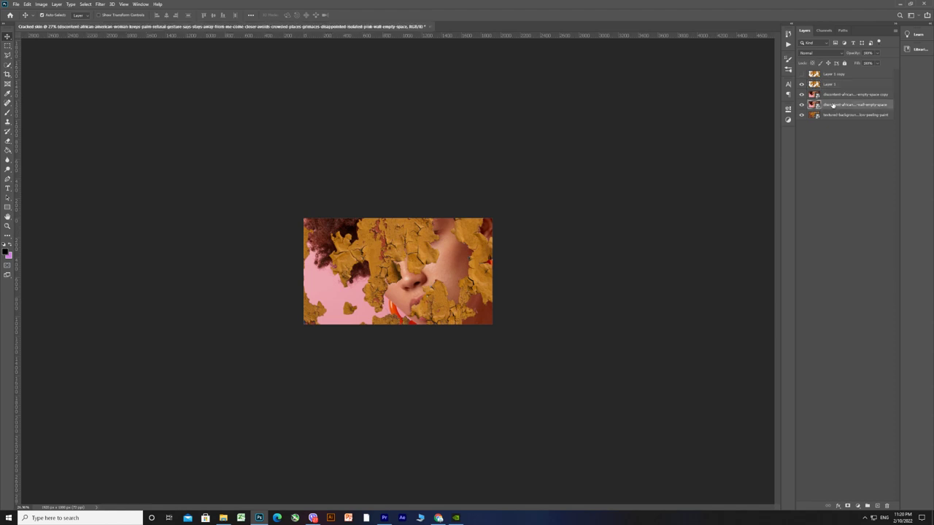
{"action": "left_click", "coordinate": [802, 94]}
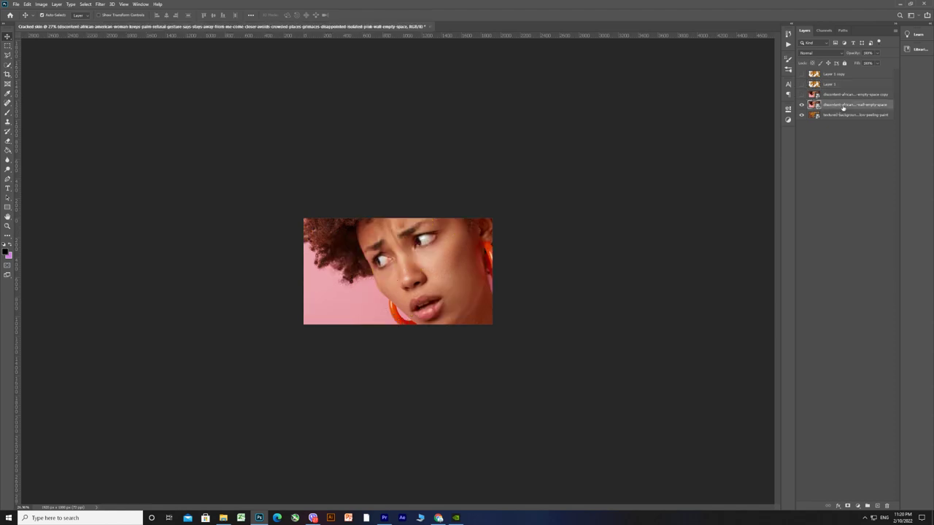
{"action": "left_click", "coordinate": [42, 5]}
{"action": "mouse_move", "coordinate": [52, 22]}
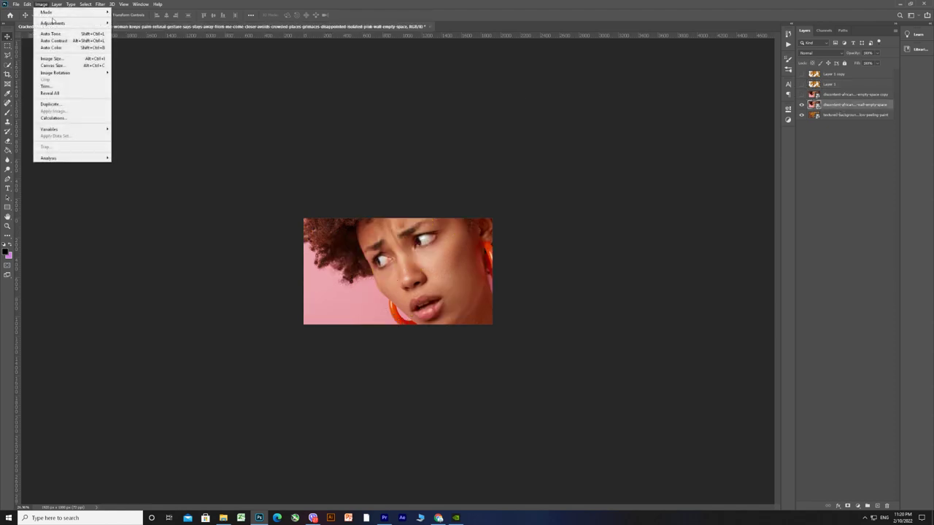
Desaturate the portrait with Hue/Saturation at Saturation -100
{"action": "left_click", "coordinate": [136, 63]}
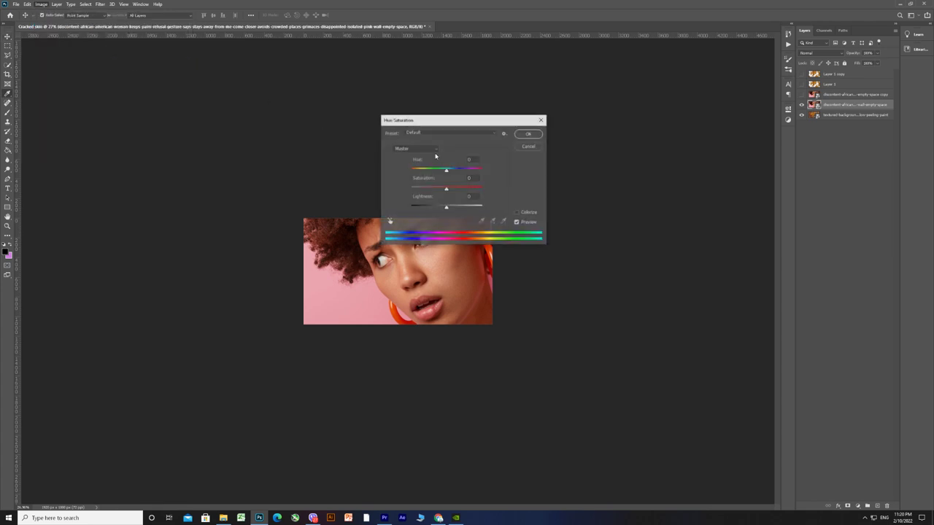
{"action": "left_click_drag", "start_coordinate": [446, 190], "coordinate": [392, 191]}
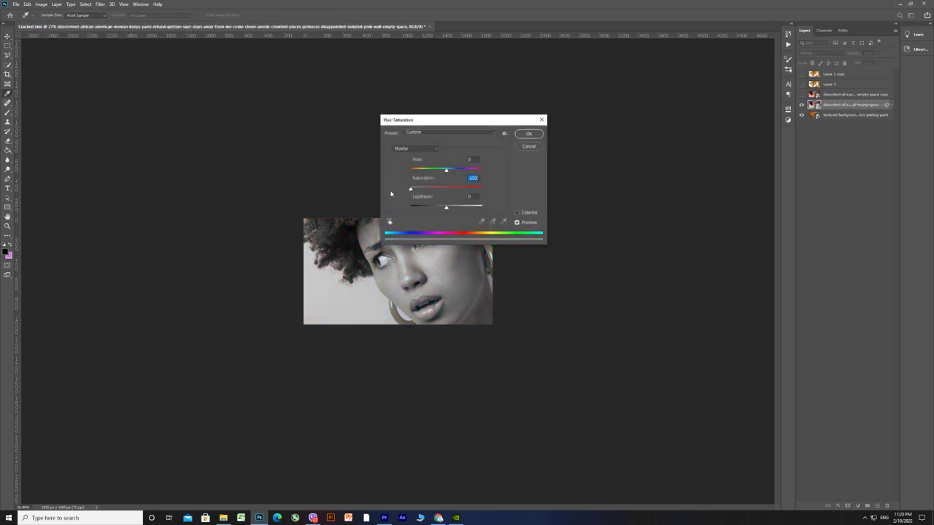
{"action": "left_click", "coordinate": [529, 134]}
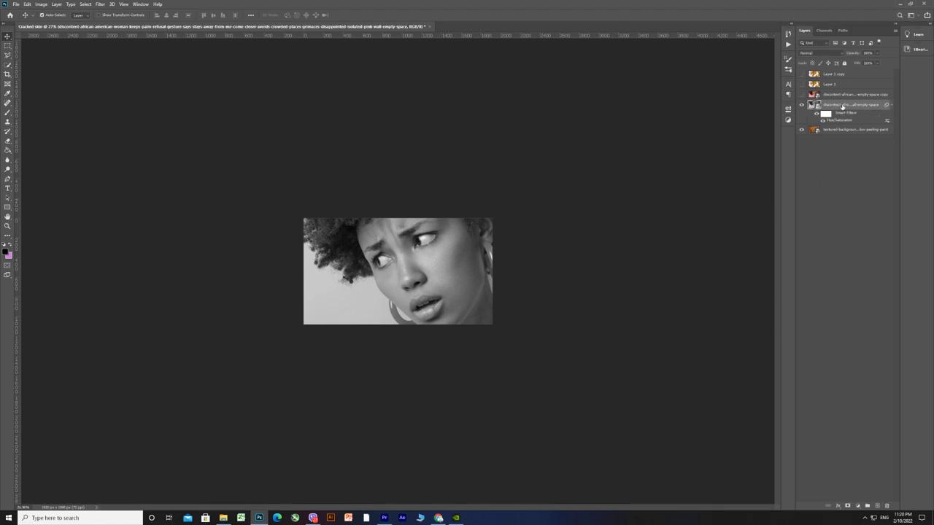
Blend the portrait in Vivid Light at reduced opacity, then select the wall background layer
{"action": "left_click", "coordinate": [817, 54]}
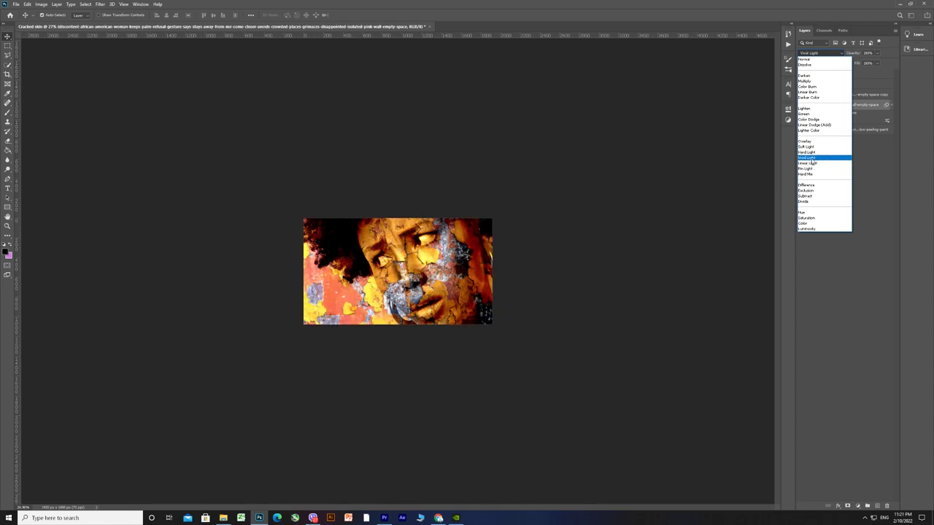
{"action": "left_click", "coordinate": [812, 159]}
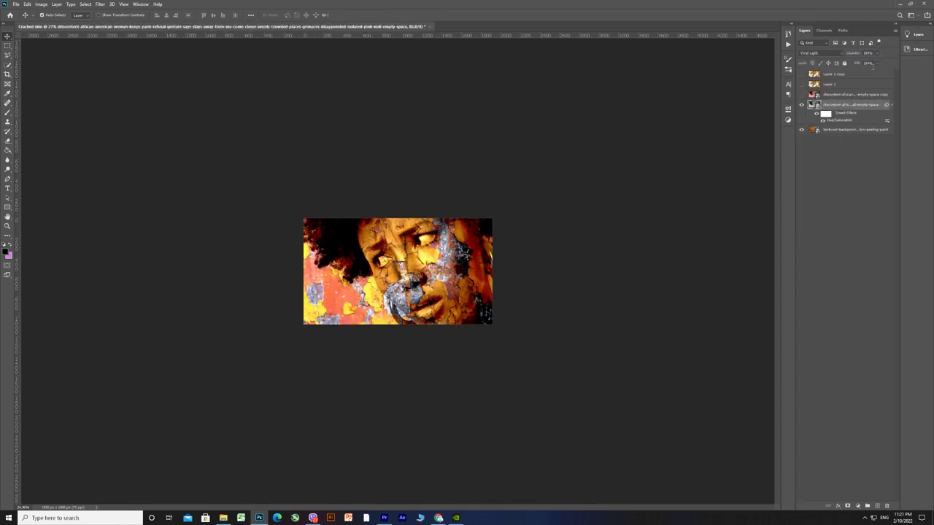
{"action": "left_click_drag", "start_coordinate": [878, 54], "coordinate": [872, 63]}
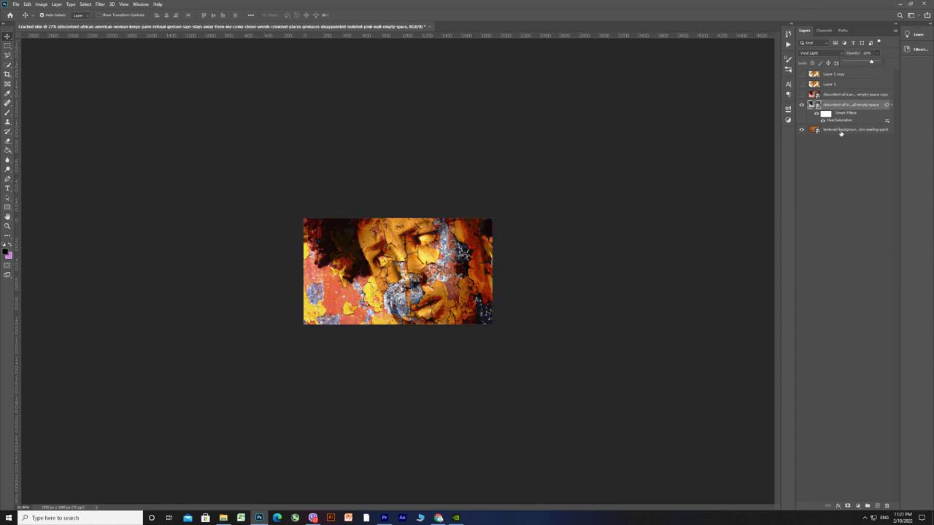
{"action": "left_click", "coordinate": [837, 155]}
{"action": "left_click", "coordinate": [832, 131]}
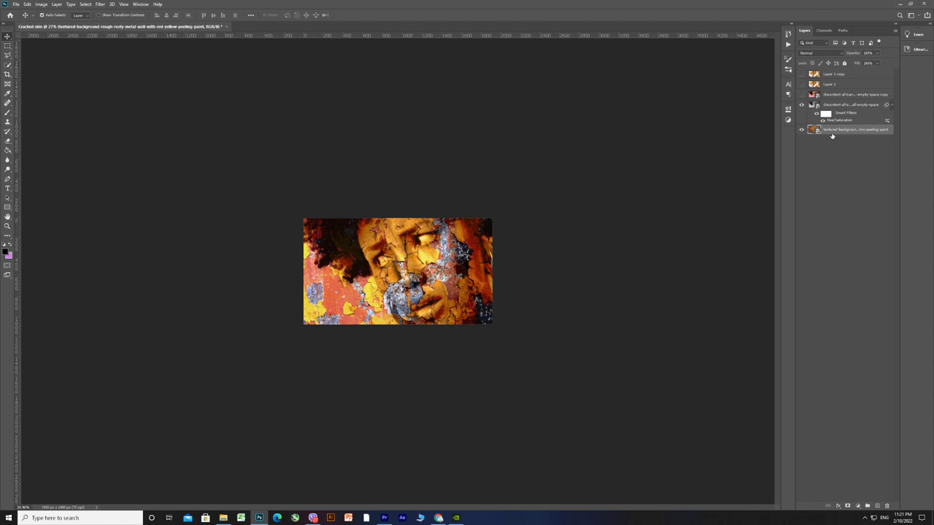
Desaturate the wall texture with Hue/Saturation at Saturation -100
{"action": "left_click", "coordinate": [41, 3]}
{"action": "mouse_move", "coordinate": [52, 23]}
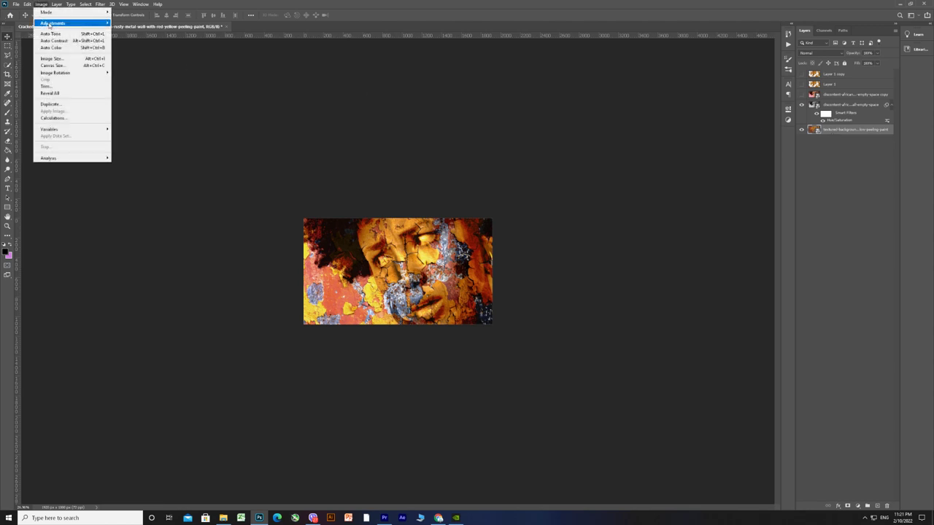
{"action": "left_click", "coordinate": [131, 62]}
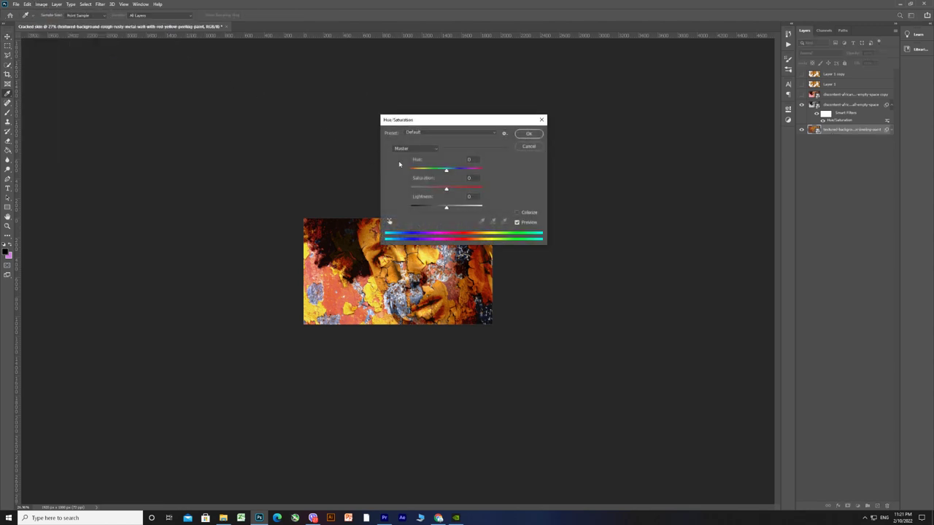
{"action": "left_click_drag", "start_coordinate": [447, 189], "coordinate": [401, 191]}
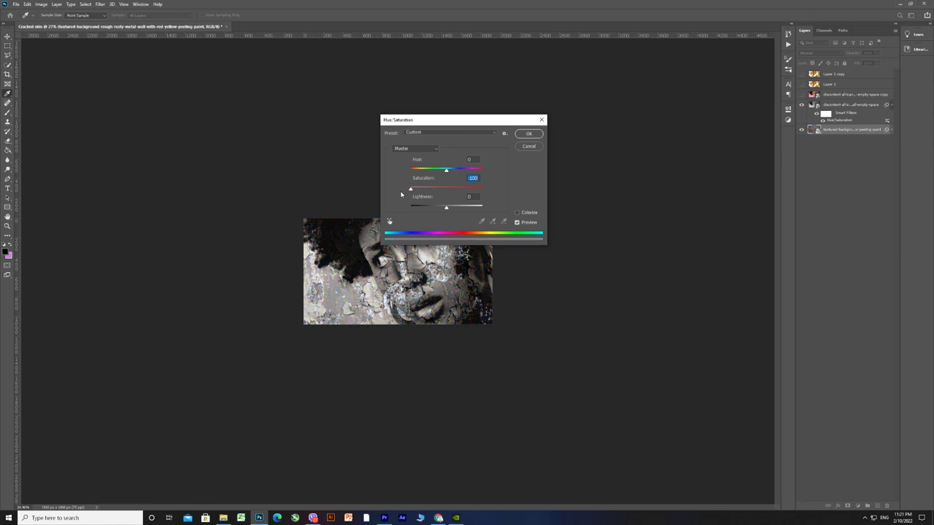
{"action": "left_click", "coordinate": [528, 134]}
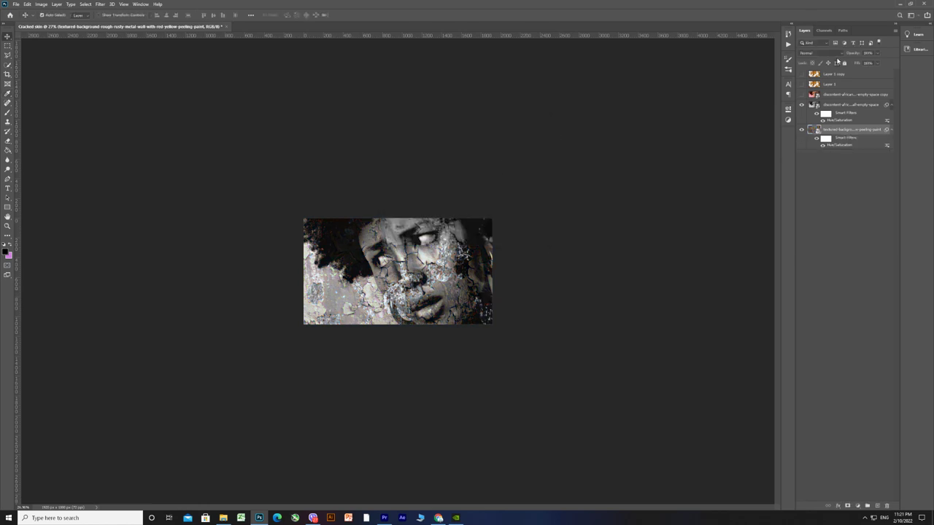
Fade the grayscale portrait layer to about 43% opacity
{"action": "left_click", "coordinate": [840, 108]}
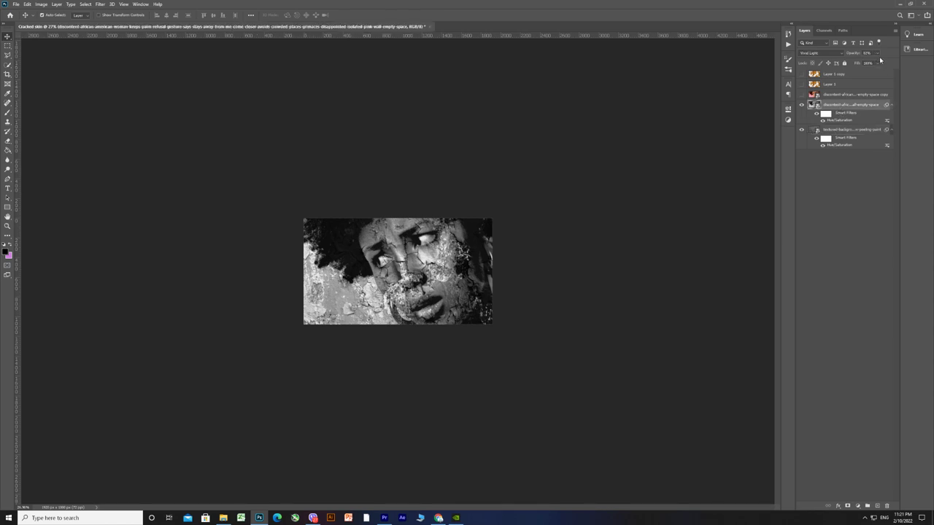
{"action": "left_click", "coordinate": [878, 54]}
{"action": "left_click_drag", "start_coordinate": [876, 63], "coordinate": [865, 63]}
{"action": "scroll", "coordinate": [482, 249], "scroll_direction": "up", "scroll_amount": 2}
{"action": "scroll", "coordinate": [481, 249], "scroll_direction": "up", "scroll_amount": 3}
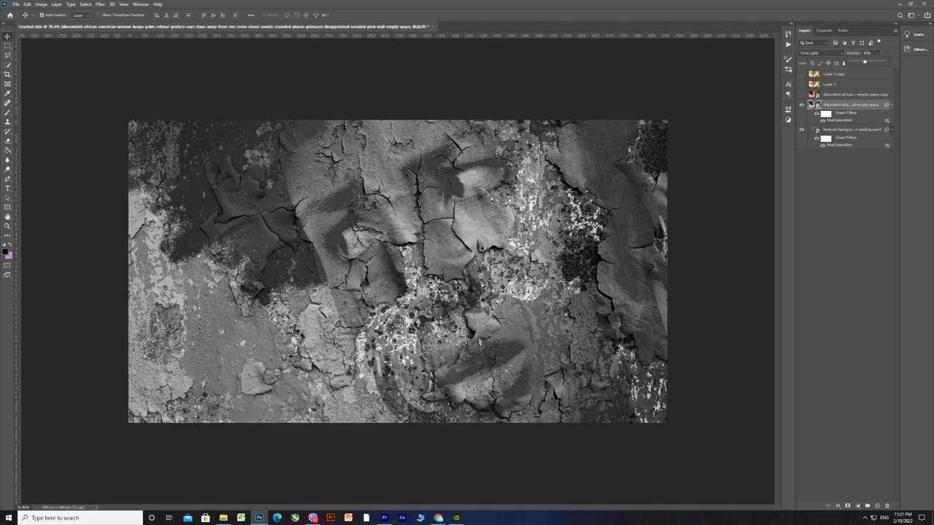
{"action": "scroll", "coordinate": [561, 249], "scroll_direction": "down", "scroll_amount": 1}
Show the orange paint Layer 1 and the colour portrait copy again
{"action": "left_click", "coordinate": [832, 75]}
{"action": "left_click", "coordinate": [802, 84]}
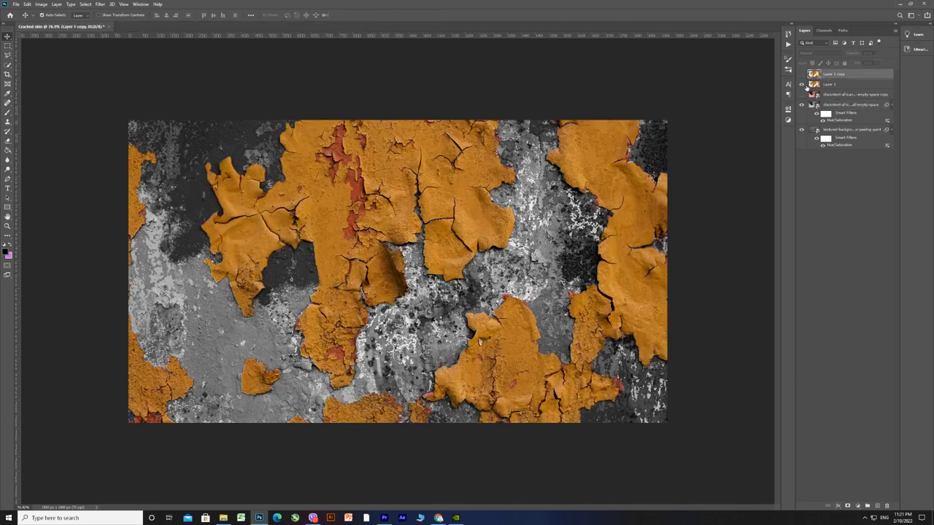
{"action": "left_click", "coordinate": [830, 85]}
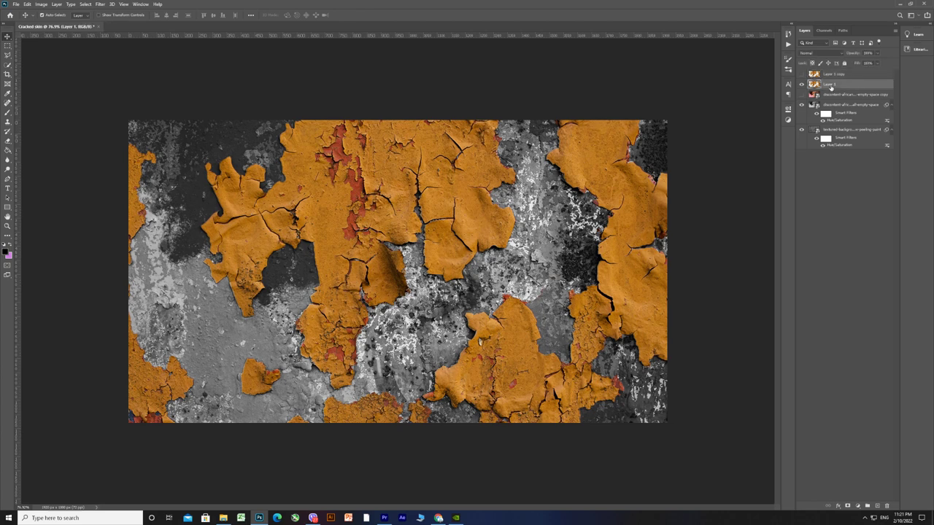
{"action": "left_click", "coordinate": [802, 94]}
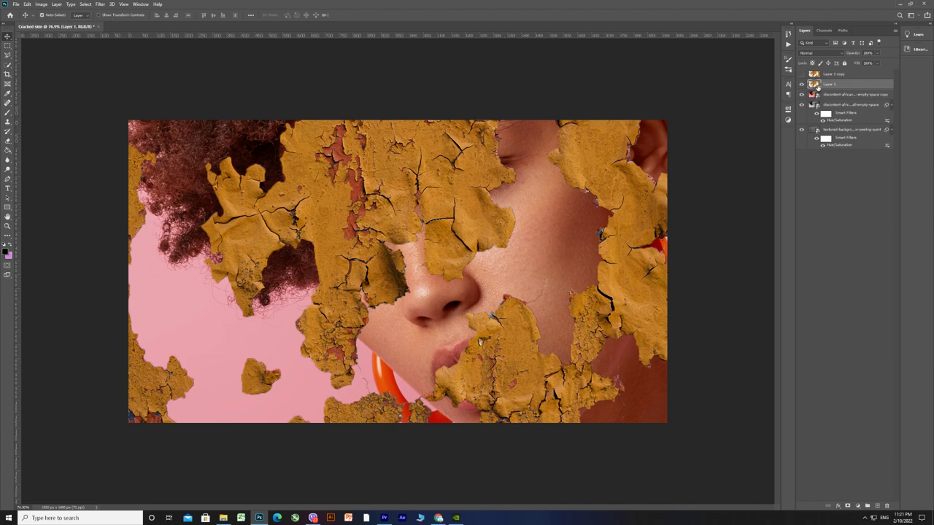
Load the Layer 1 flake outline and add it as a layer mask on the colour portrait copy
{"action": "left_click", "coordinate": [817, 86], "text": "ctrl"}
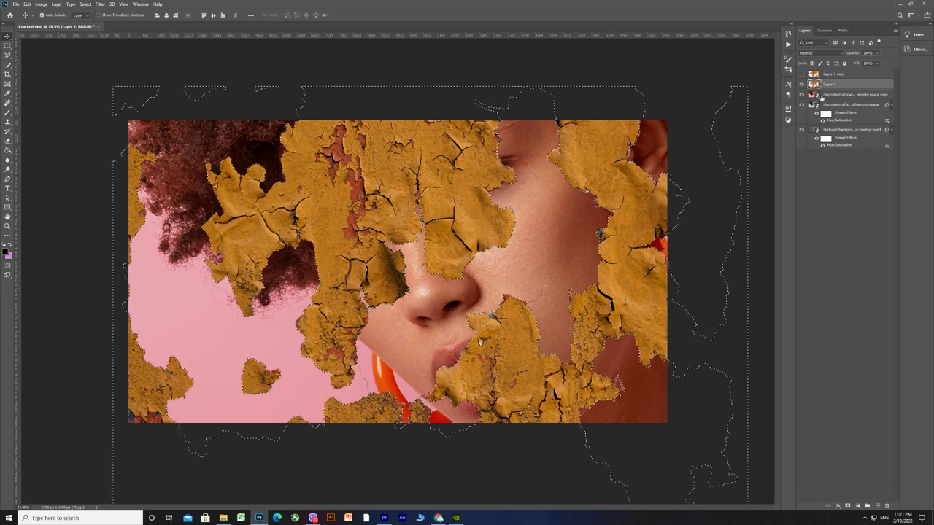
{"action": "left_click", "coordinate": [818, 95]}
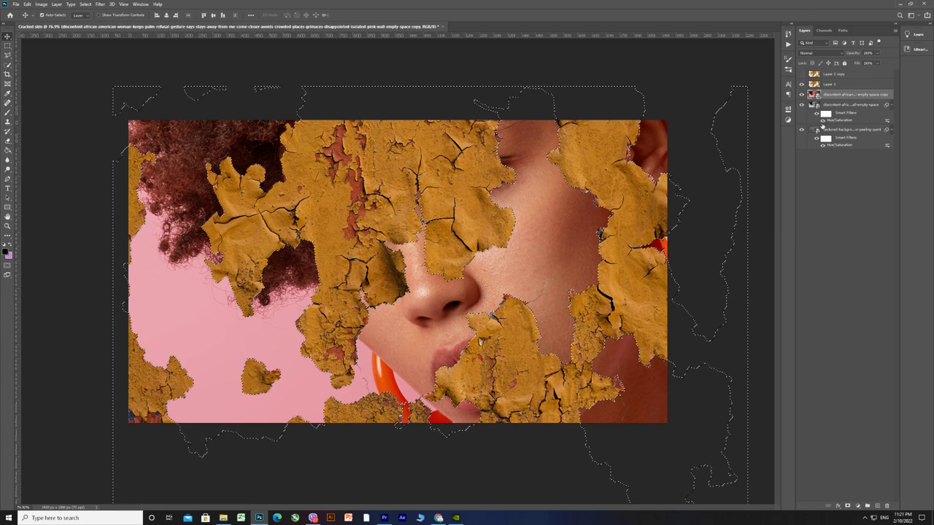
{"action": "left_click", "coordinate": [849, 506]}
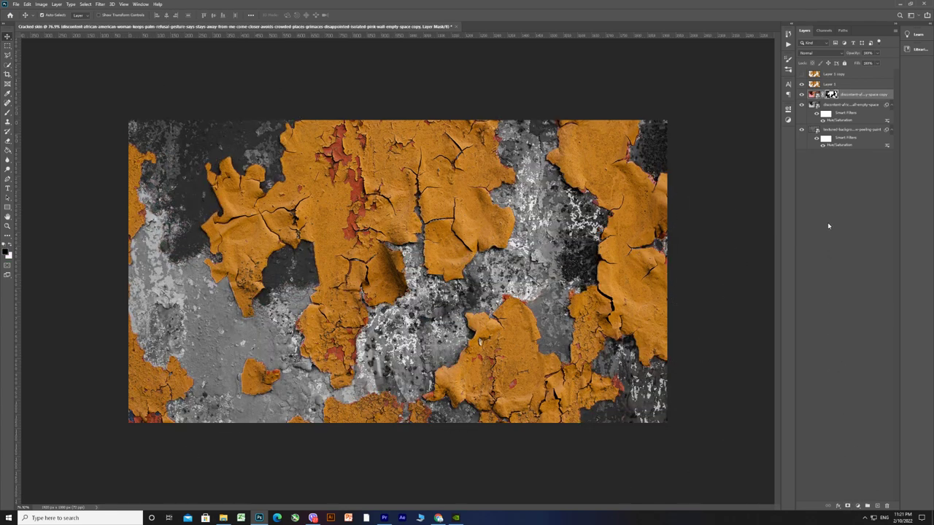
{"action": "left_click", "coordinate": [818, 85]}
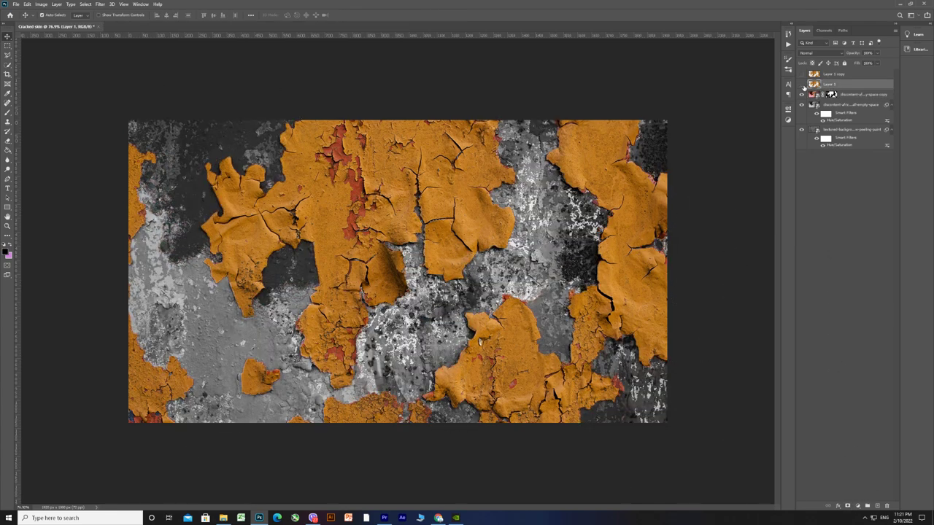
{"action": "left_click", "coordinate": [802, 85]}
{"action": "left_click", "coordinate": [803, 85]}
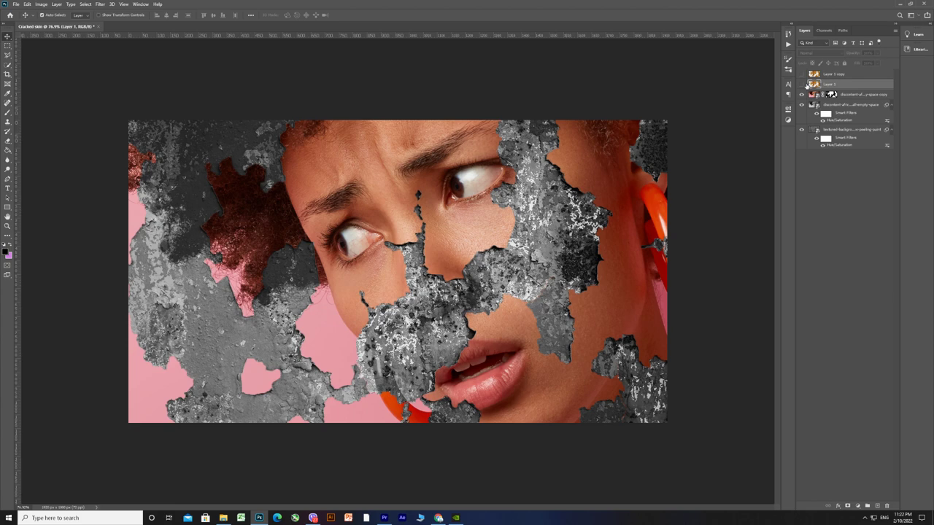
{"action": "left_click", "coordinate": [803, 84]}
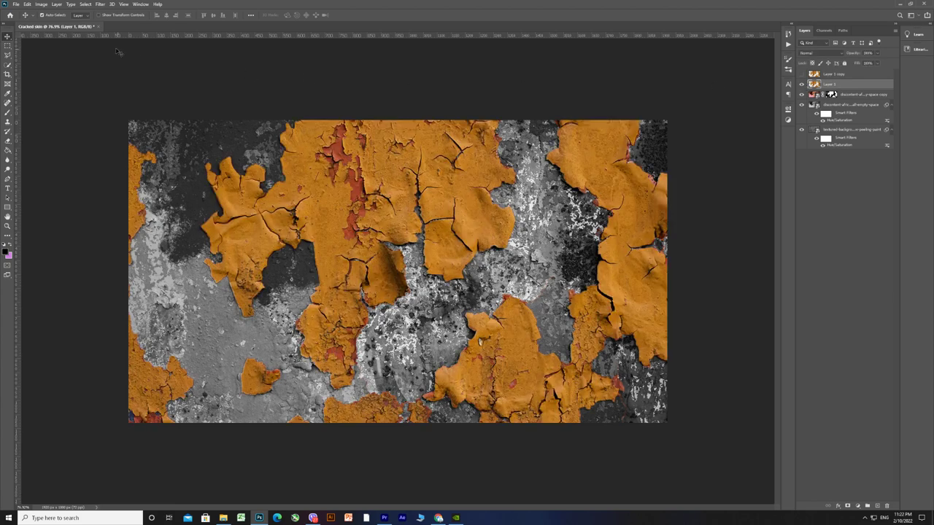
{"action": "left_click", "coordinate": [41, 5]}
{"action": "mouse_move", "coordinate": [52, 24]}
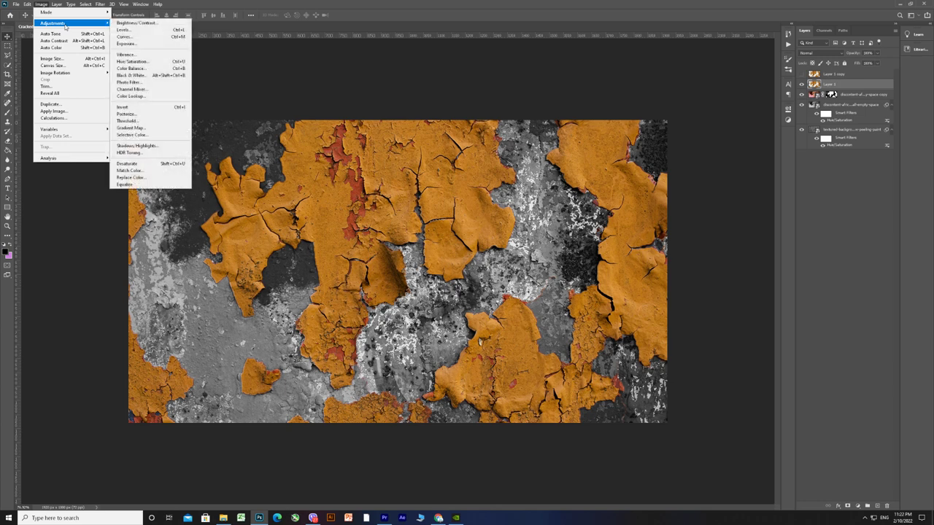
Desaturate Layer 1's orange paint flakes with Hue/Saturation at -100 saturation
{"action": "left_click", "coordinate": [152, 64]}
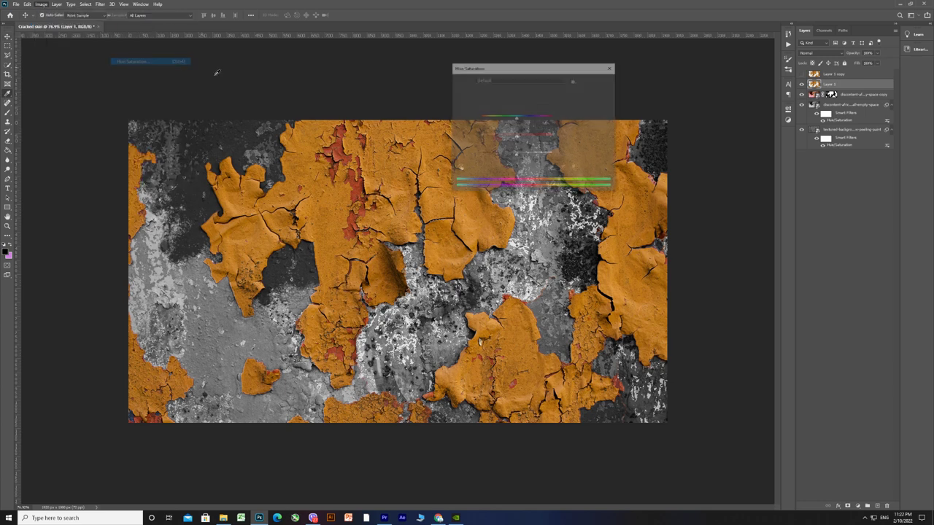
{"action": "left_click_drag", "start_coordinate": [516, 138], "coordinate": [470, 138]}
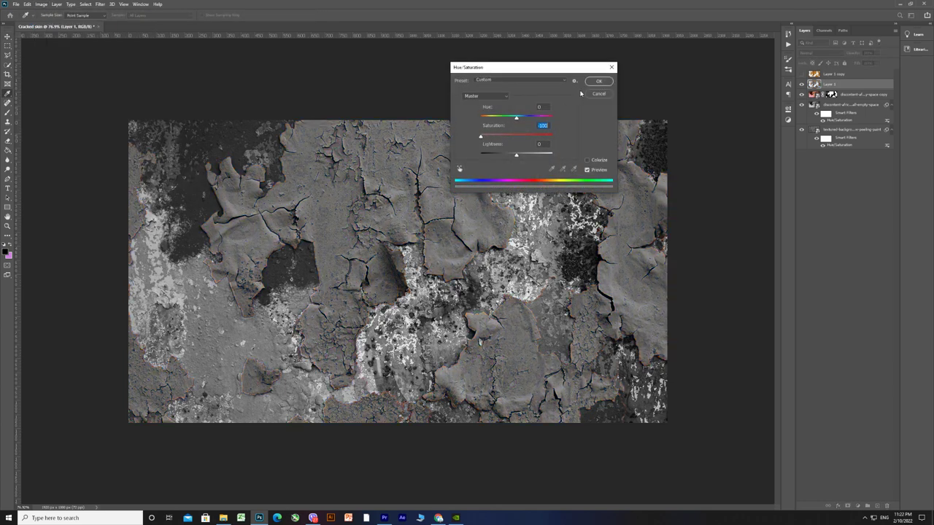
{"action": "key", "text": "Return"}
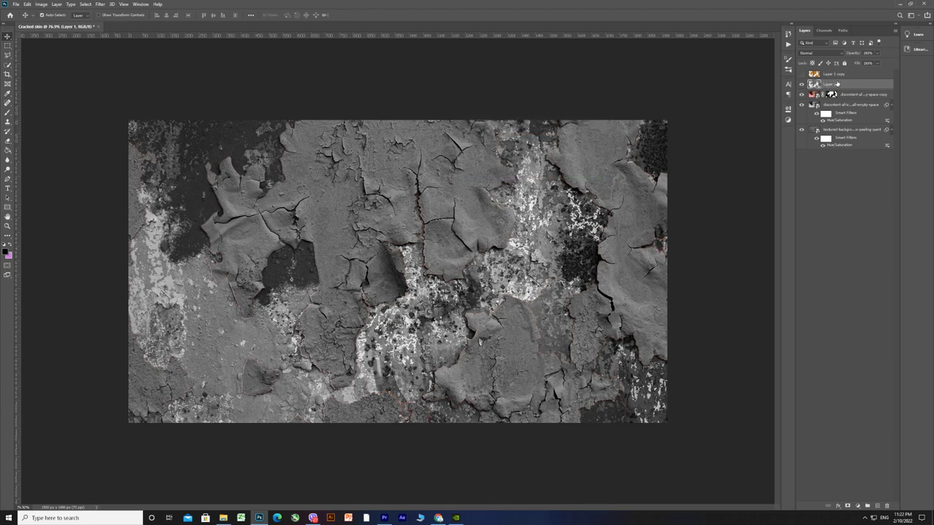
{"action": "left_click", "coordinate": [835, 53]}
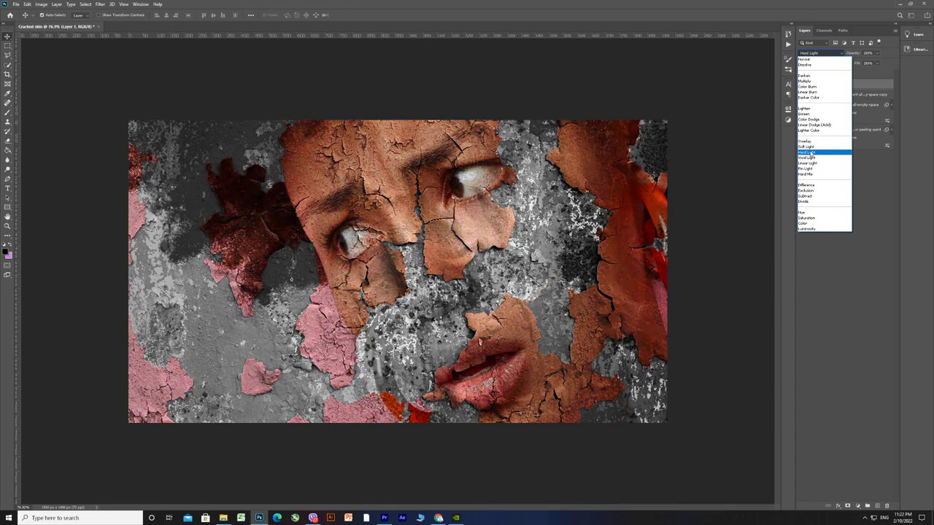
Blend Layer 1 in Hard Light mode at roughly 72% opacity
{"action": "left_click", "coordinate": [809, 153]}
{"action": "left_click", "coordinate": [878, 53]}
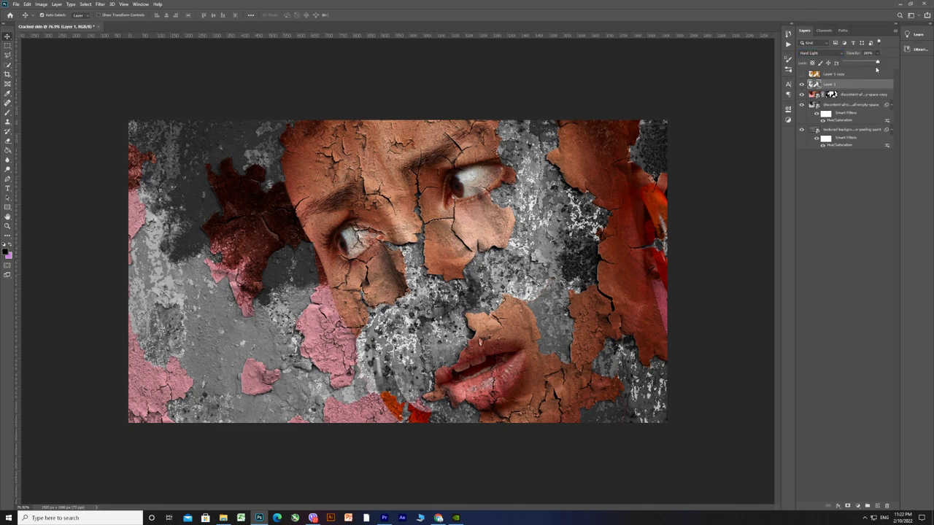
{"action": "left_click_drag", "start_coordinate": [877, 63], "coordinate": [869, 63]}
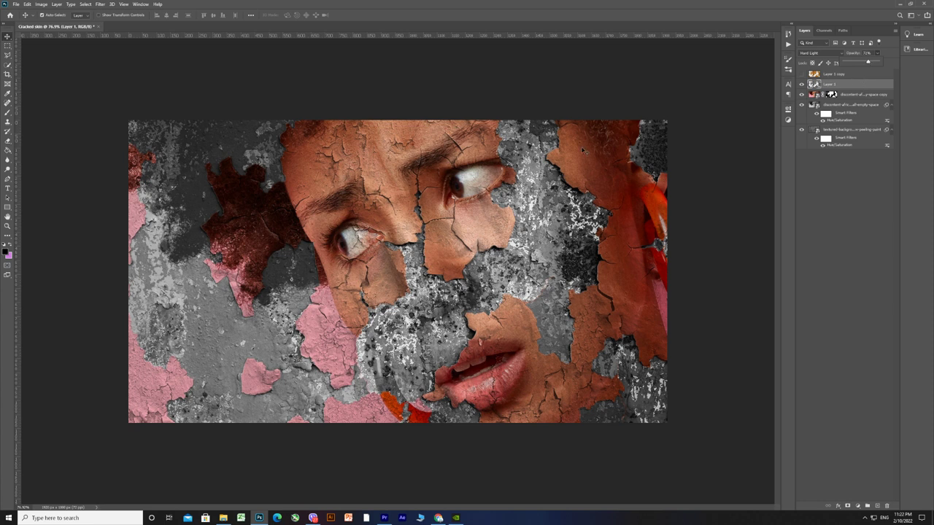
{"action": "left_click", "coordinate": [832, 96]}
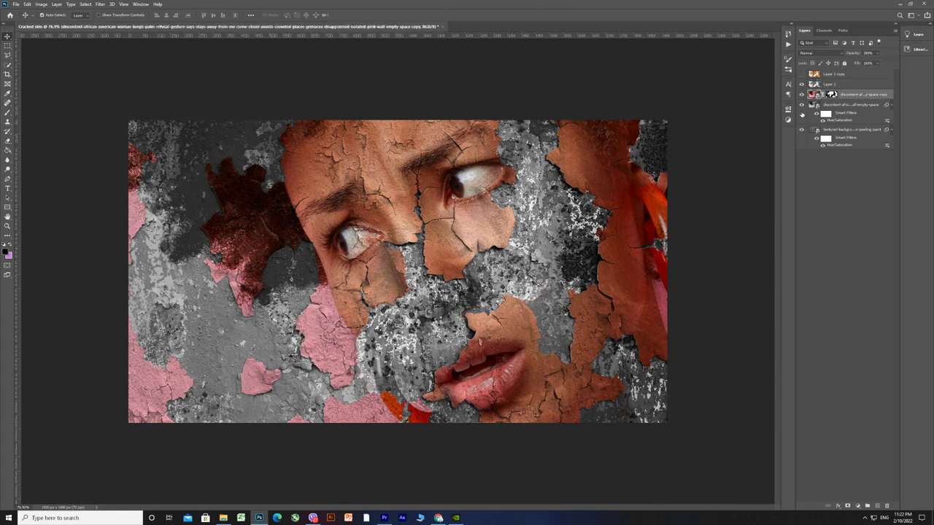
Apply Hue/Saturation to the portrait copy, trying saturation -31 then resetting it to 0
{"action": "left_click", "coordinate": [41, 4]}
{"action": "mouse_move", "coordinate": [52, 22]}
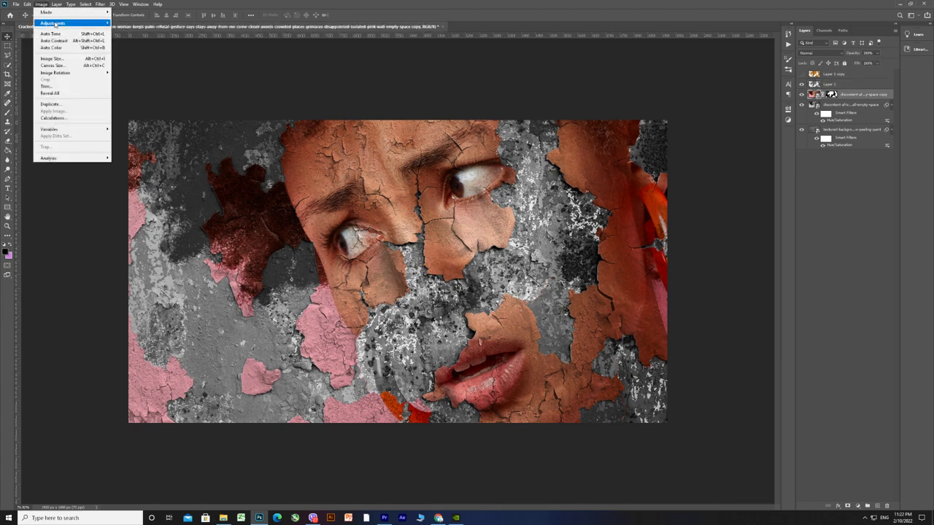
{"action": "left_click", "coordinate": [133, 63]}
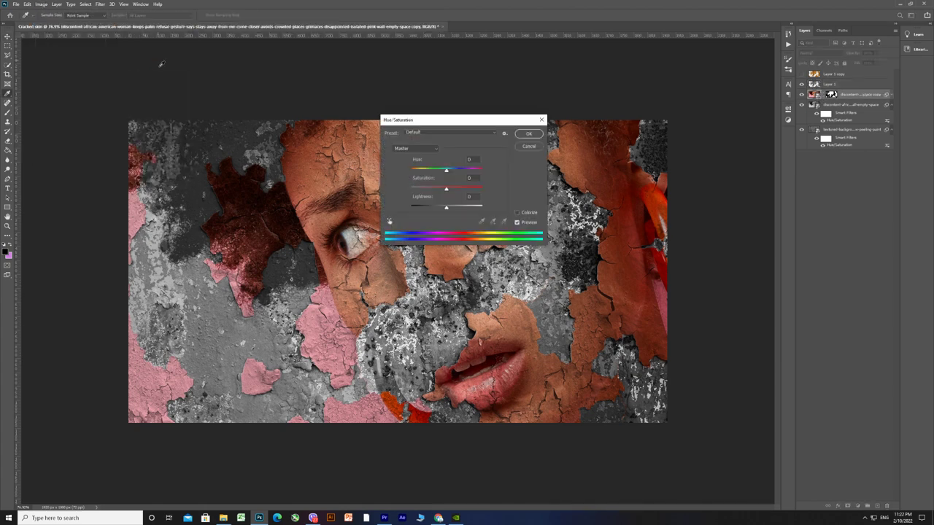
{"action": "left_click_drag", "start_coordinate": [447, 189], "coordinate": [435, 190]}
{"action": "left_click_drag", "start_coordinate": [456, 119], "coordinate": [765, 98]}
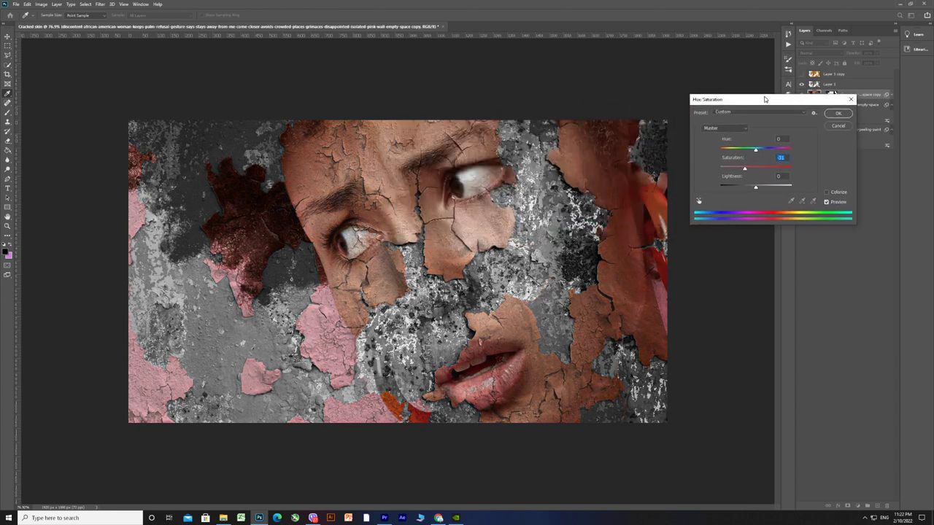
{"action": "mouse_move", "coordinate": [745, 166]}
{"action": "left_mouse_down"}
{"action": "mouse_move", "coordinate": [756, 170]}
{"action": "mouse_move", "coordinate": [748, 173]}
{"action": "left_mouse_up"}
{"action": "left_click", "coordinate": [838, 113]}
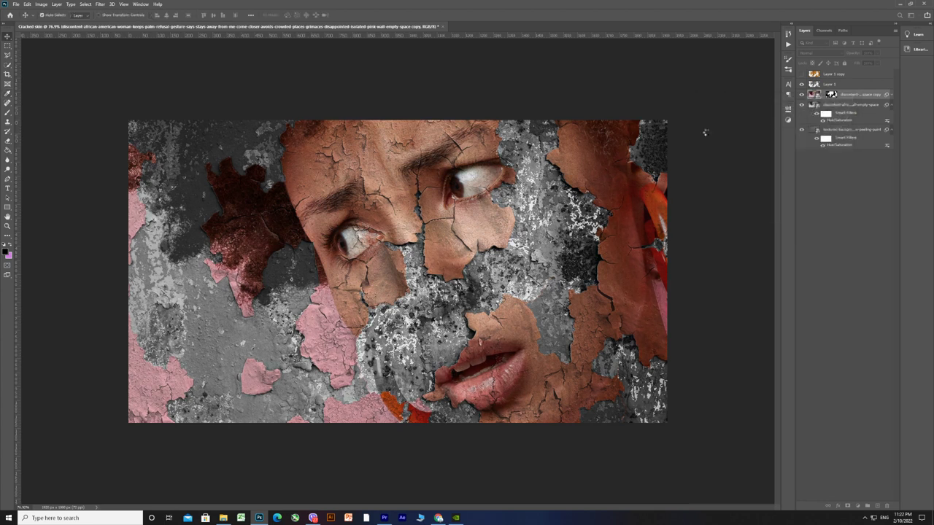
Add a Drop Shadow to Layer 1's flakes, tuning its angle, opacity, distance and size
{"action": "double_click", "coordinate": [851, 85]}
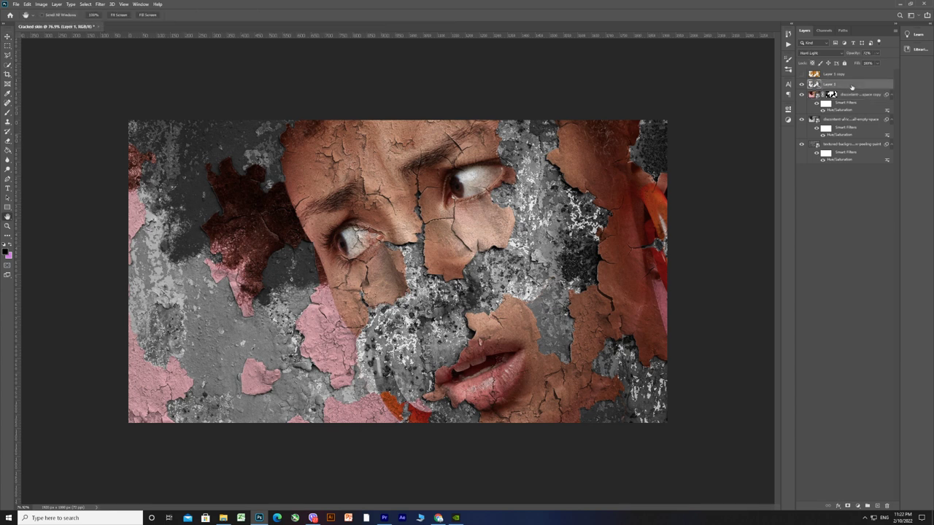
{"action": "left_click", "coordinate": [667, 212]}
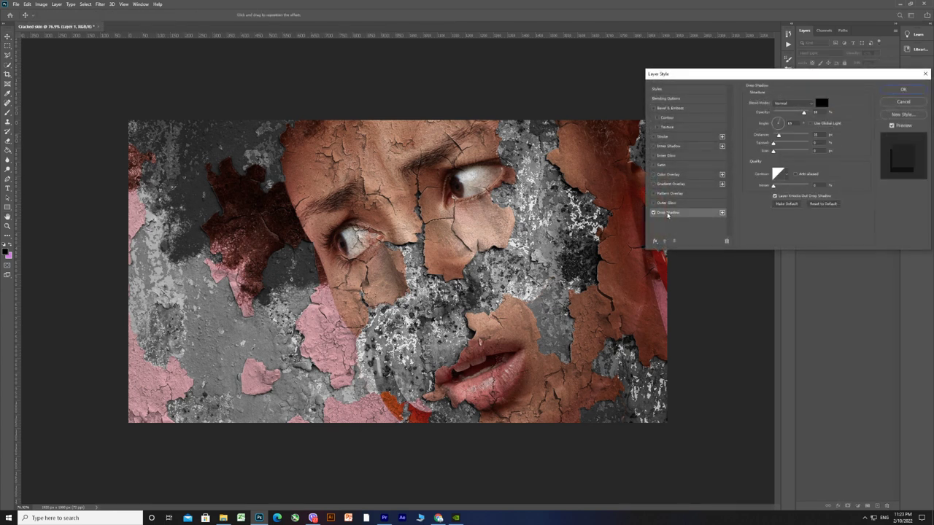
{"action": "left_click", "coordinate": [777, 122]}
{"action": "left_click_drag", "start_coordinate": [774, 123], "coordinate": [778, 123]}
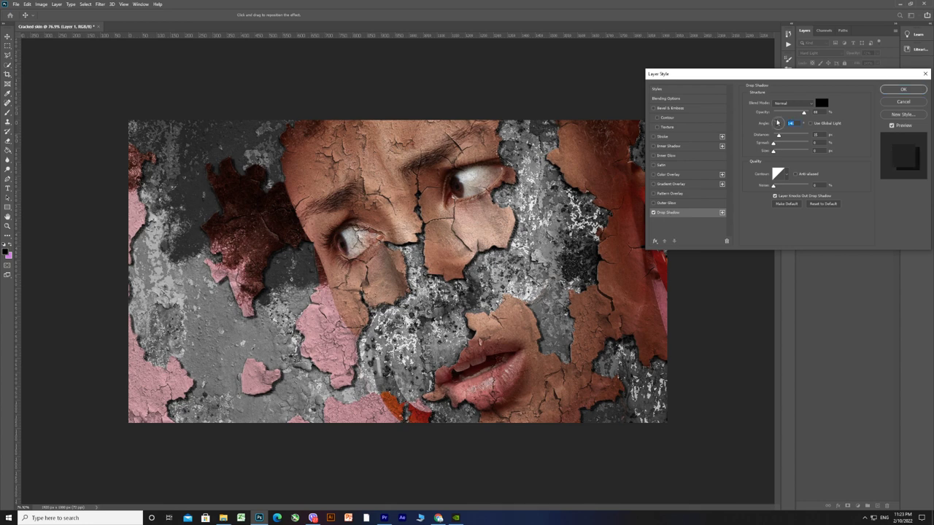
{"action": "left_click_drag", "start_coordinate": [804, 114], "coordinate": [794, 113]}
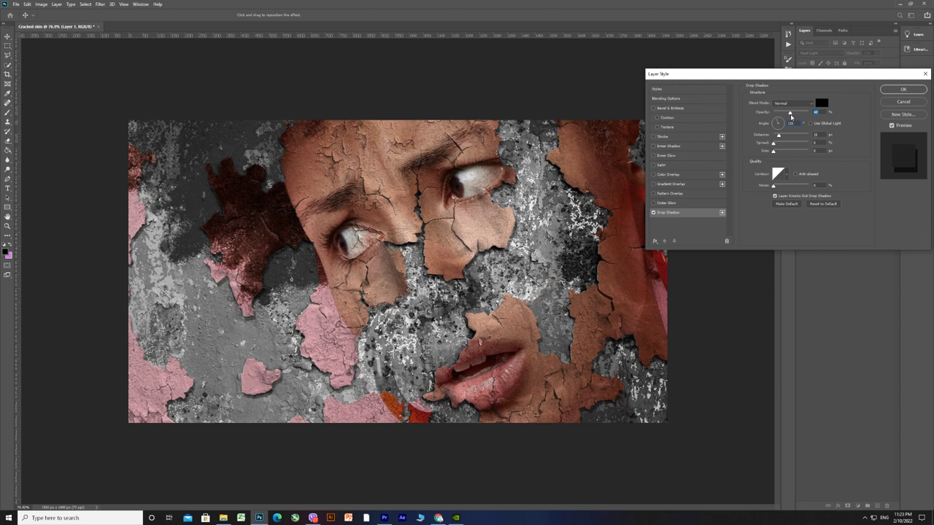
{"action": "left_click_drag", "start_coordinate": [778, 136], "coordinate": [776, 137]}
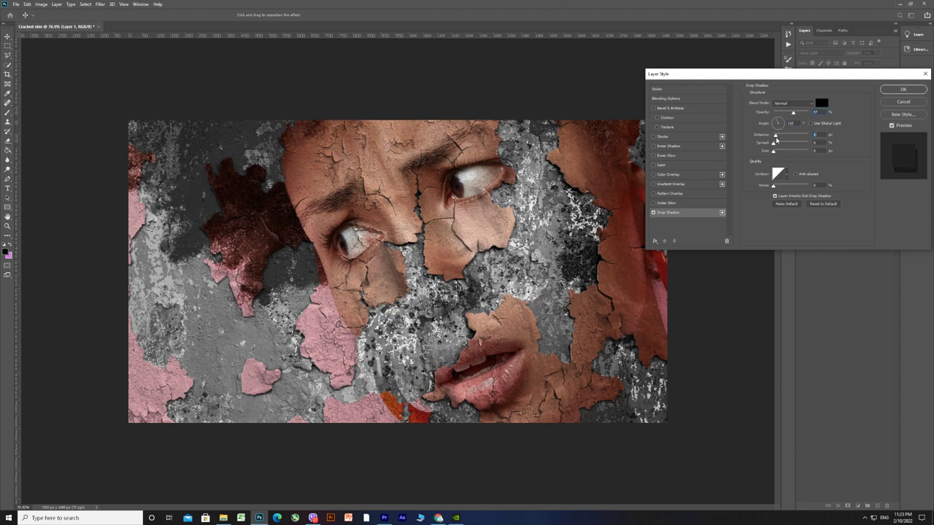
{"action": "left_click", "coordinate": [770, 153]}
{"action": "left_click_drag", "start_coordinate": [777, 136], "coordinate": [779, 137]}
{"action": "left_click_drag", "start_coordinate": [794, 112], "coordinate": [803, 114]}
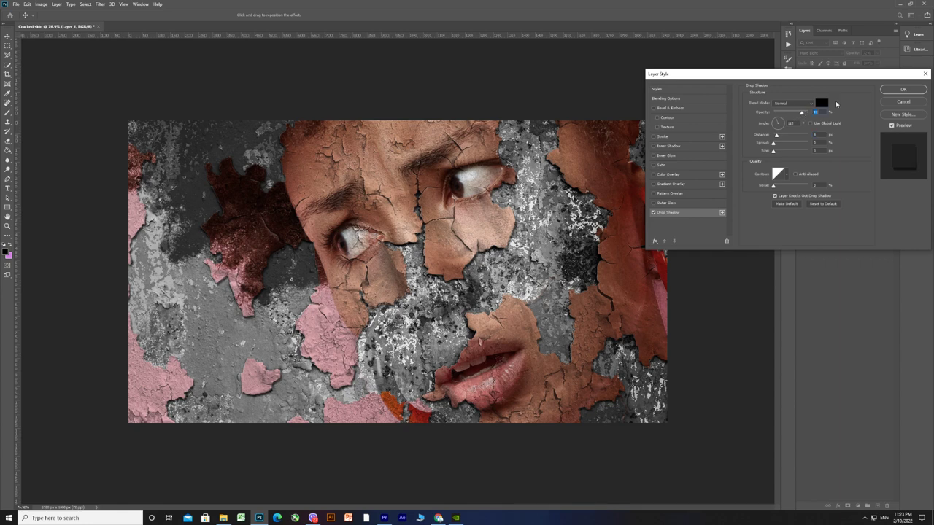
{"action": "left_click", "coordinate": [890, 92]}
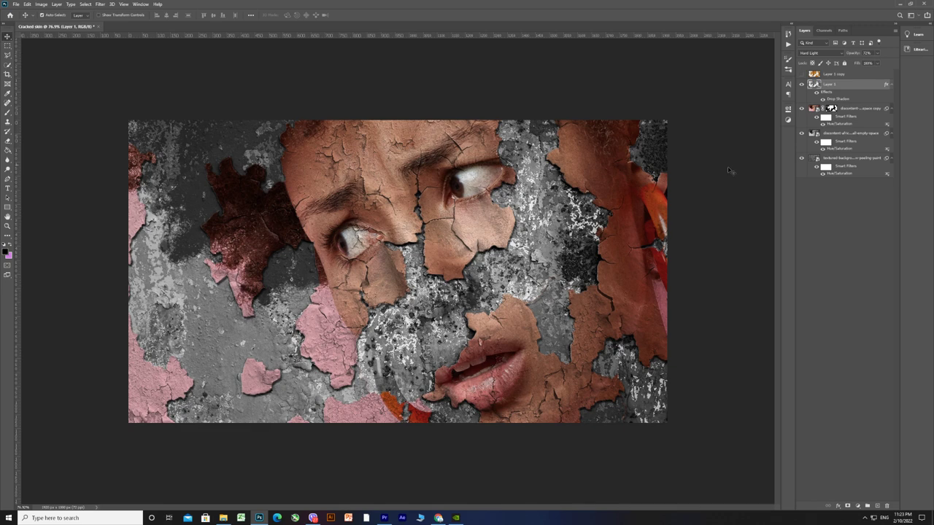
{"action": "scroll", "coordinate": [535, 281], "scroll_direction": "up", "scroll_amount": 1}
{"action": "scroll", "coordinate": [533, 280], "scroll_direction": "up", "scroll_amount": 1}
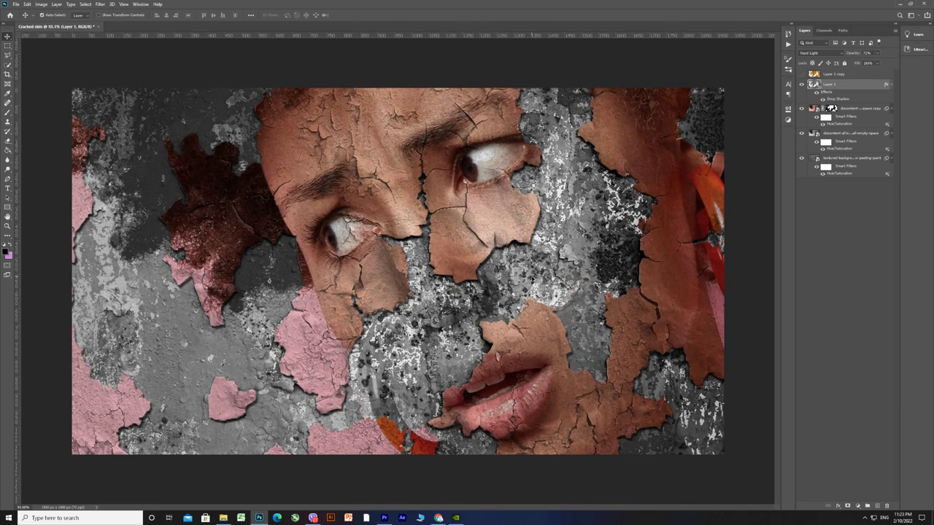
{"action": "scroll", "coordinate": [533, 280], "scroll_direction": "up", "scroll_amount": 1}
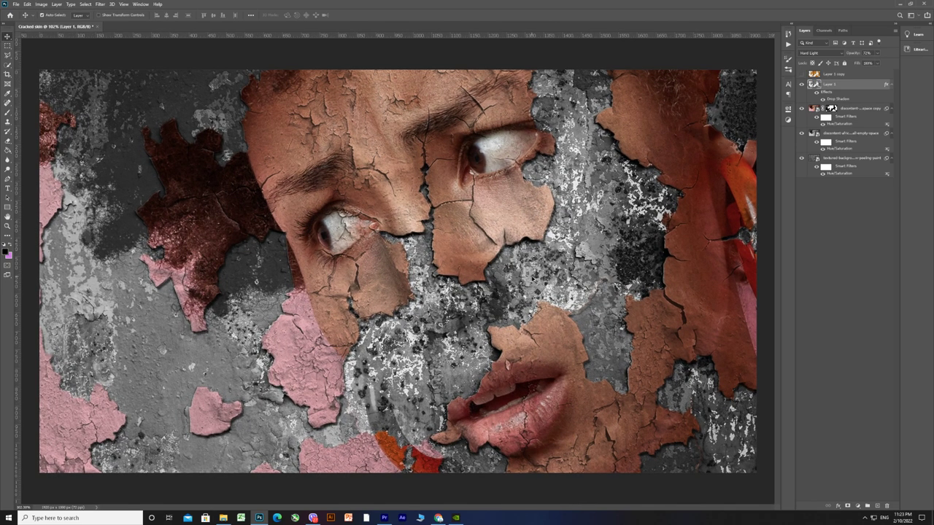
{"action": "scroll", "coordinate": [534, 280], "scroll_direction": "down", "scroll_amount": 1}
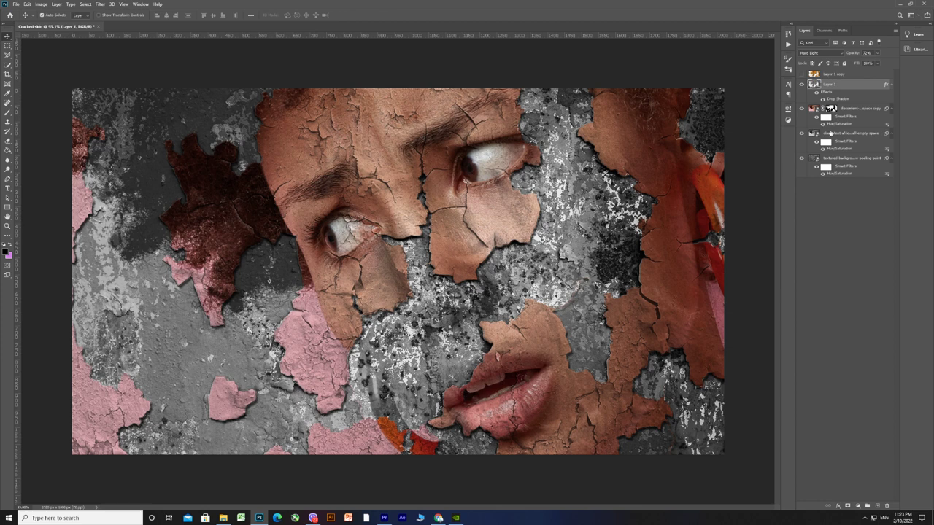
{"action": "left_click", "coordinate": [832, 133]}
Reduce the Vivid Light portrait layer's opacity slightly, then deselect the layer
{"action": "left_click", "coordinate": [877, 53]}
{"action": "mouse_move", "coordinate": [874, 63]}
{"action": "left_mouse_down"}
{"action": "mouse_move", "coordinate": [866, 63]}
{"action": "mouse_move", "coordinate": [882, 63]}
{"action": "left_mouse_up"}
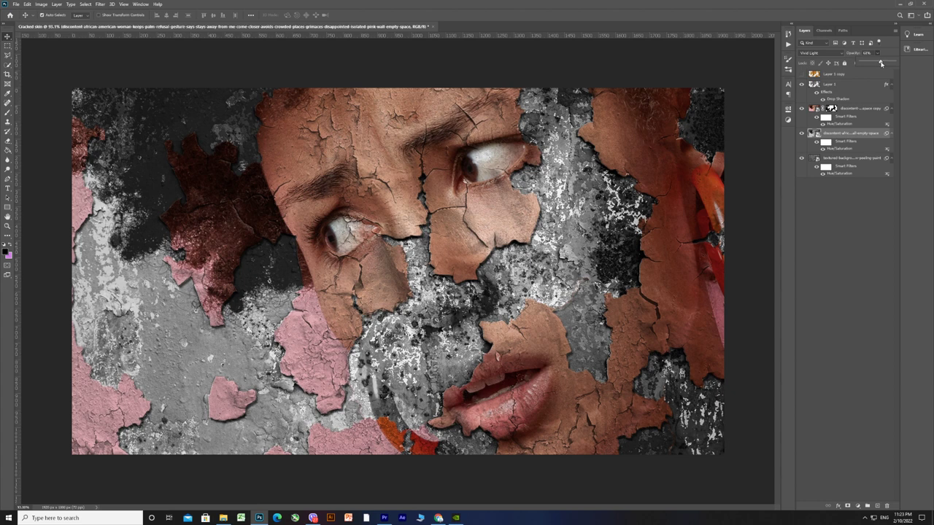
{"action": "left_click_drag", "start_coordinate": [881, 64], "coordinate": [878, 64]}
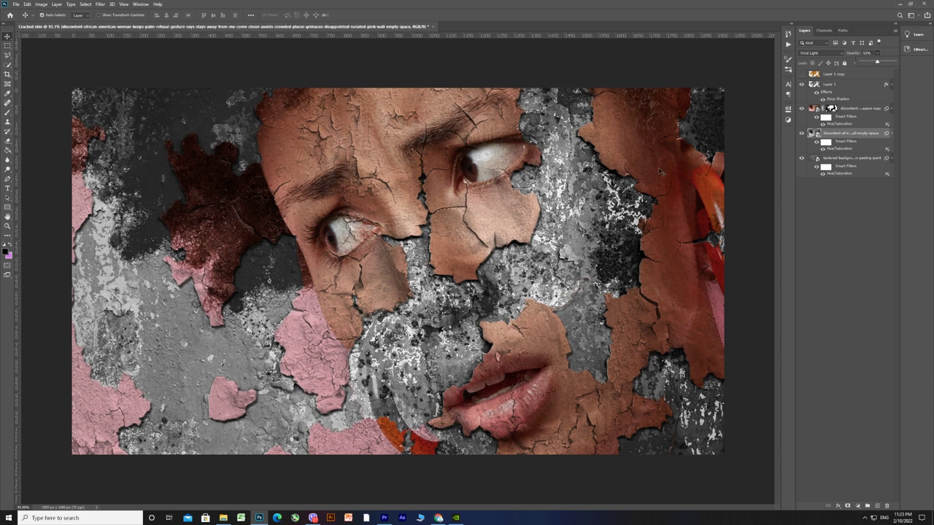
{"action": "left_click", "coordinate": [846, 204]}
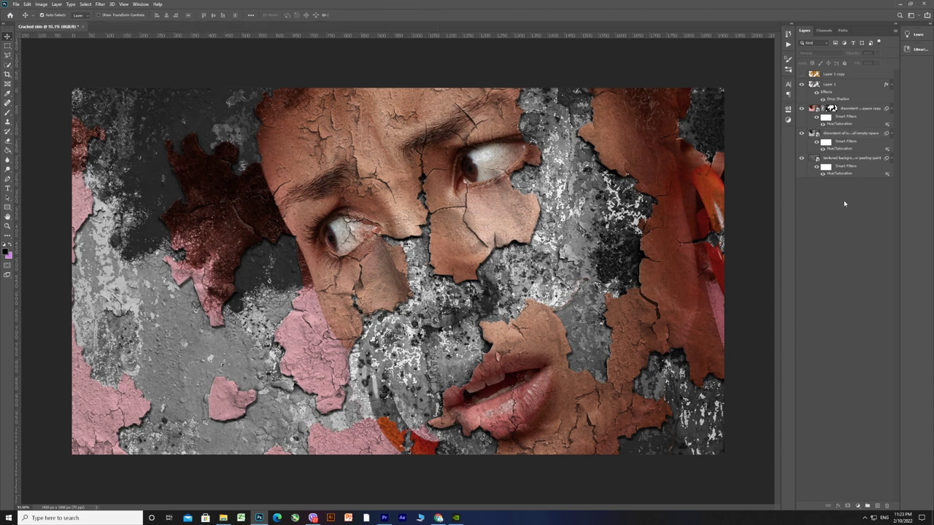